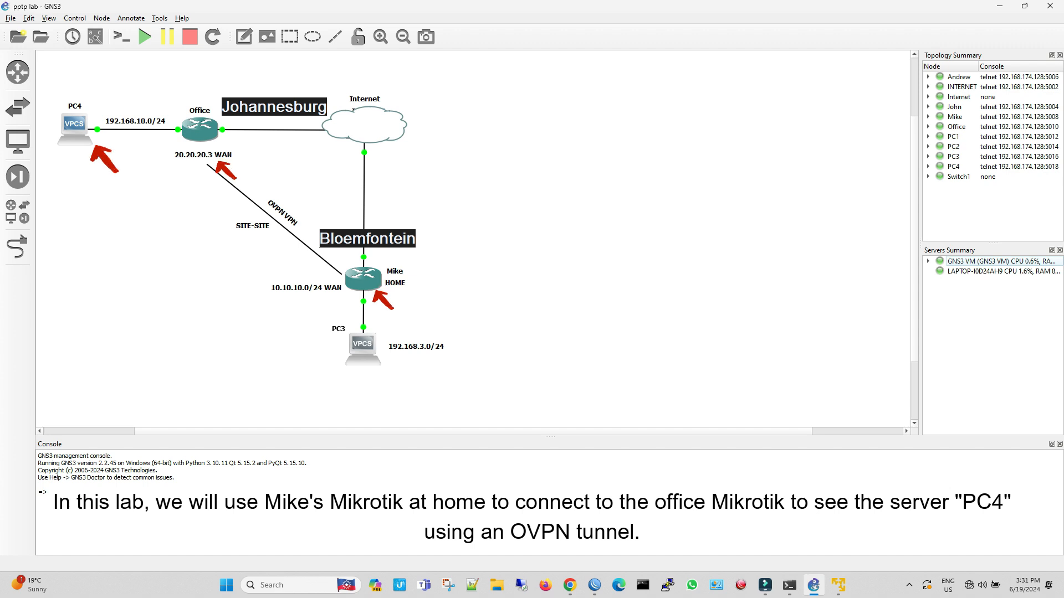
Switch to WinBox and connect to the home router at 192.168.174.149 and the Office router at 192.168.174.151
click(594, 585)
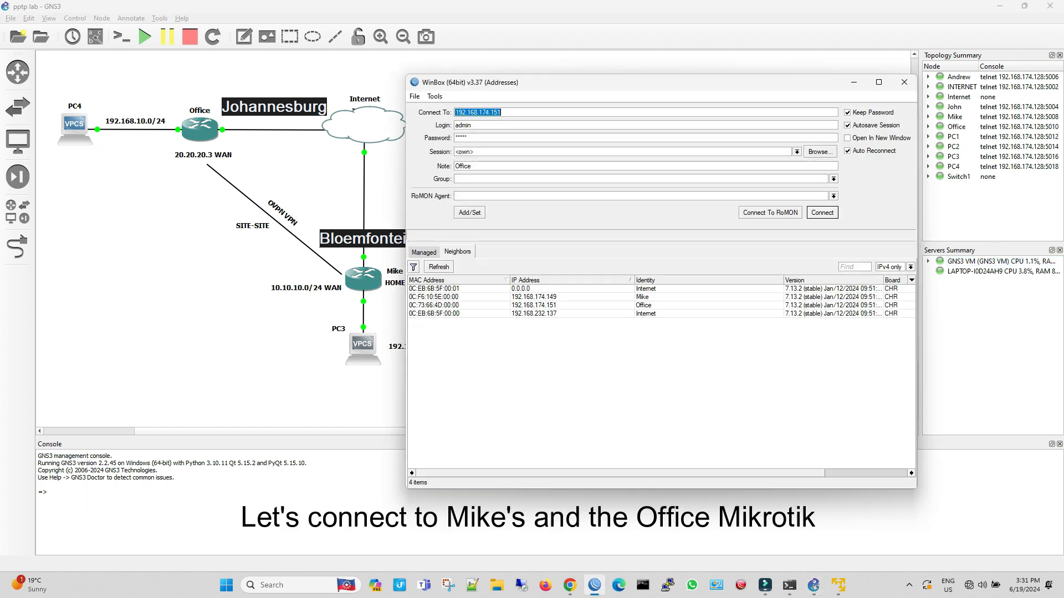
click(533, 297)
key(Return)
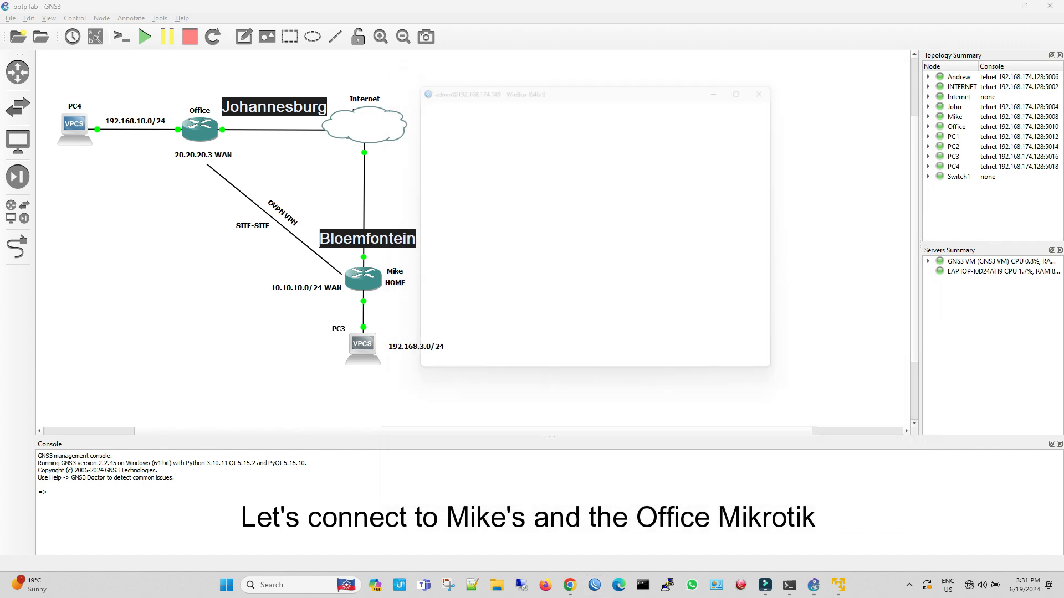
click(448, 347)
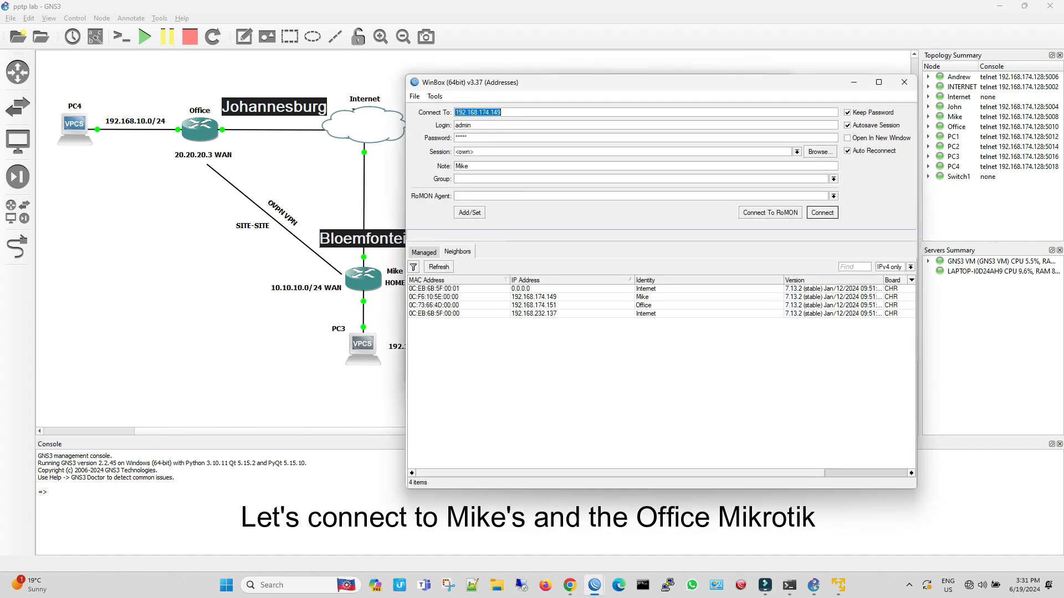
click(534, 305)
click(822, 213)
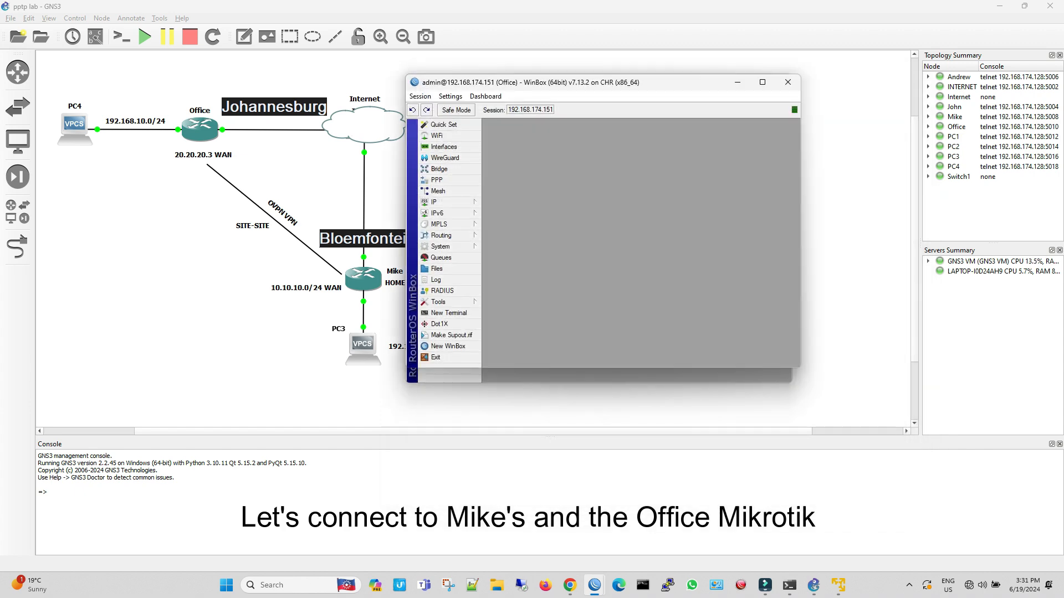
Maximize the Office router's session window and zoom its interface in two levels
click(763, 82)
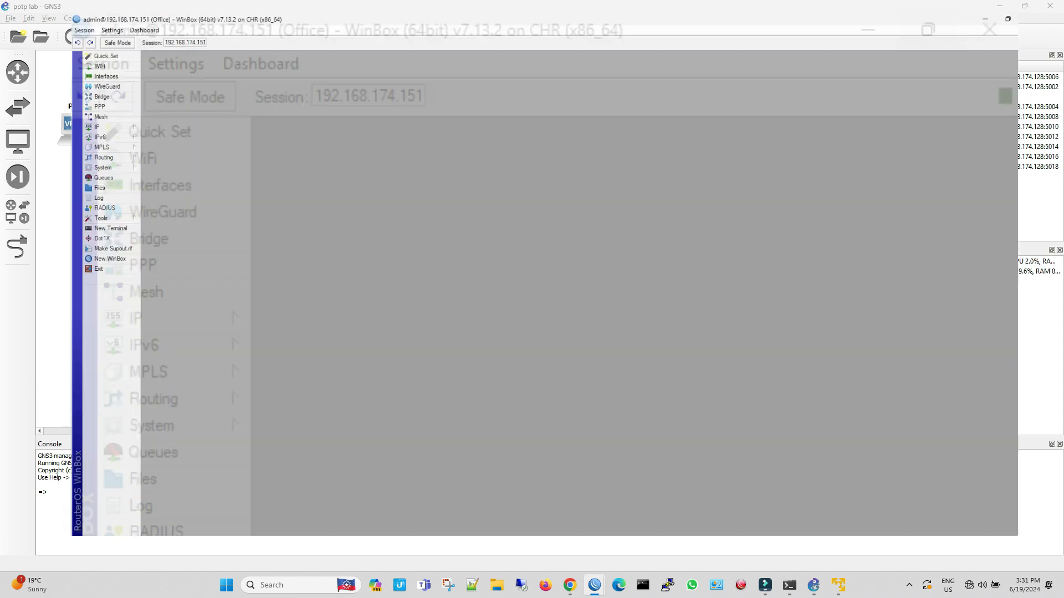
click(45, 18)
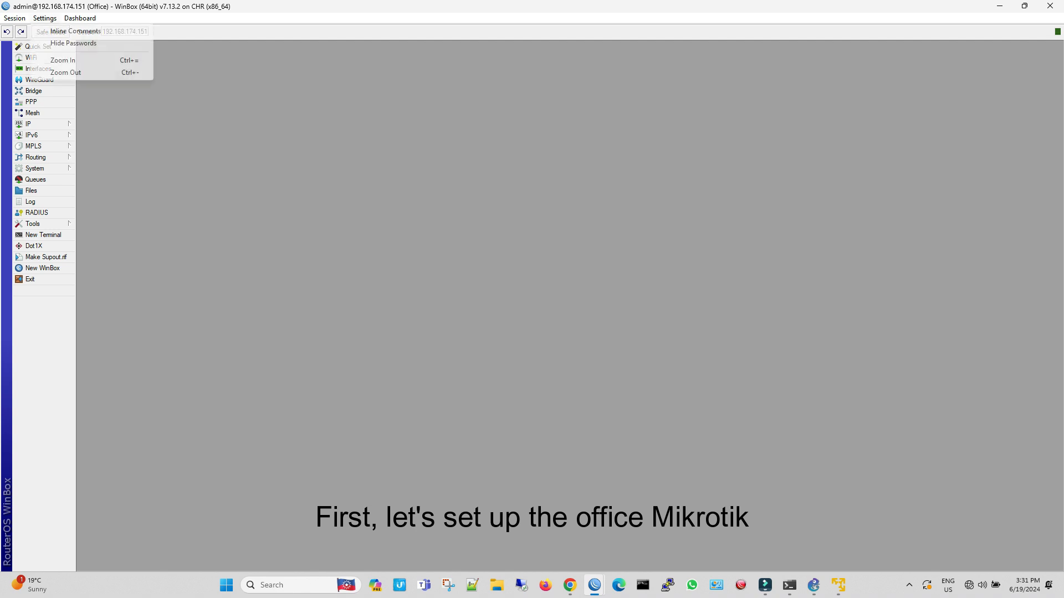
click(62, 59)
click(45, 18)
click(63, 60)
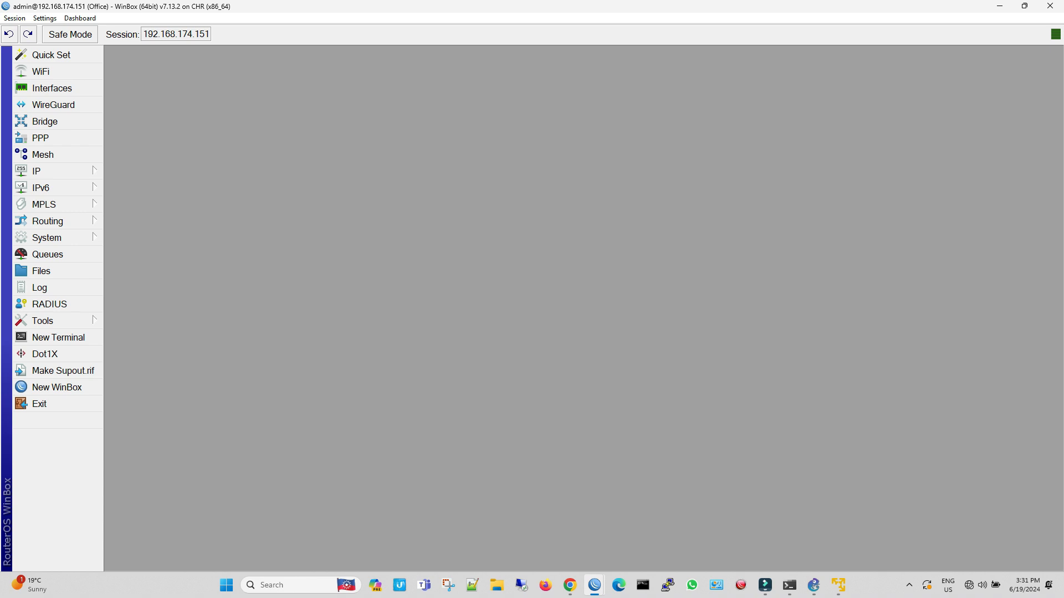
Open the Office router's PPP OVPN server settings and review the port, certificate, authentication and cipher options
click(55, 138)
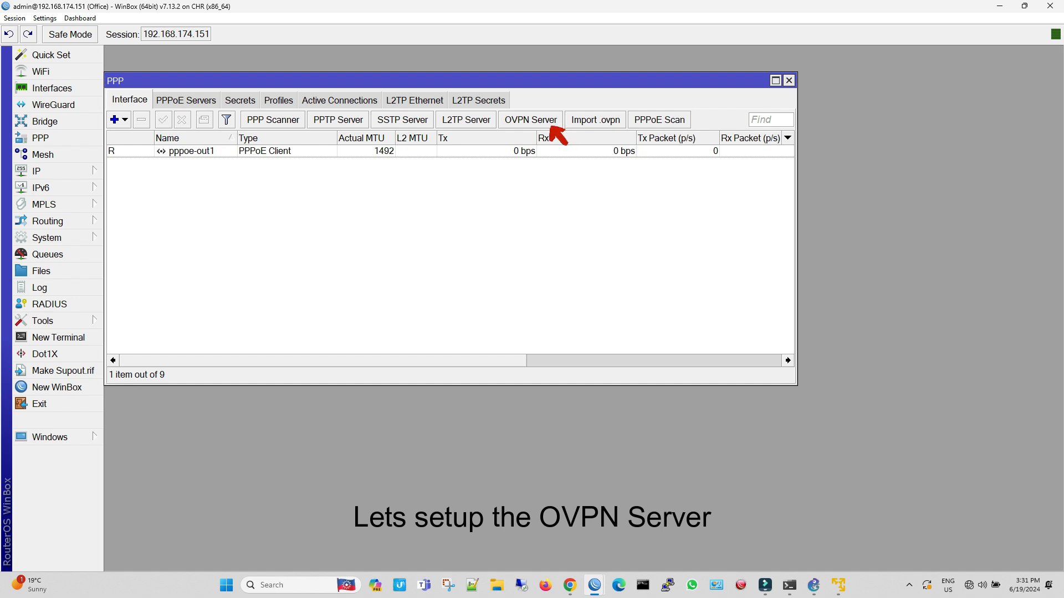
click(530, 119)
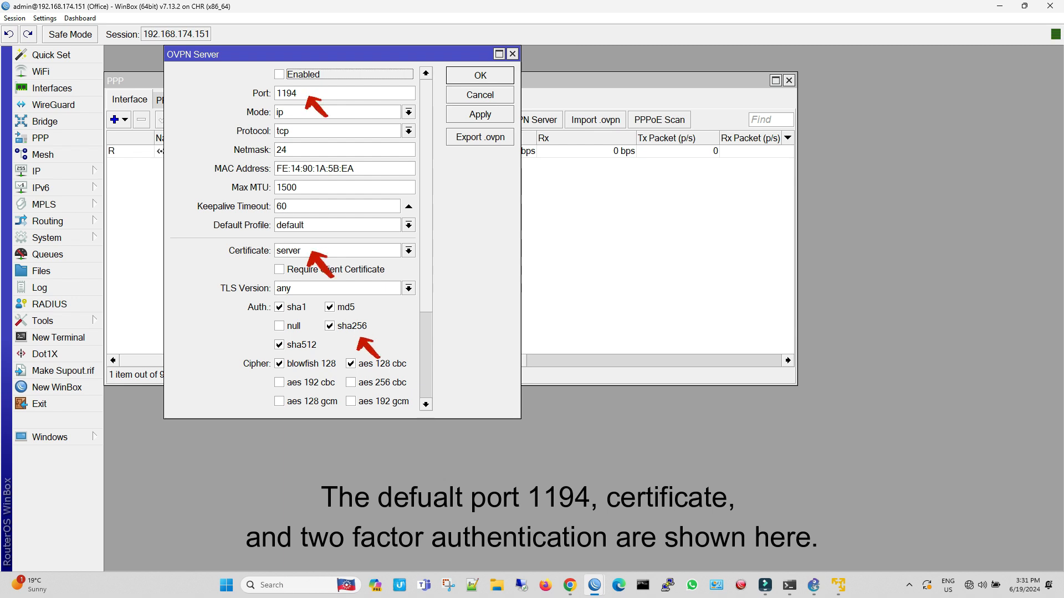
scroll(293, 238, down, 3)
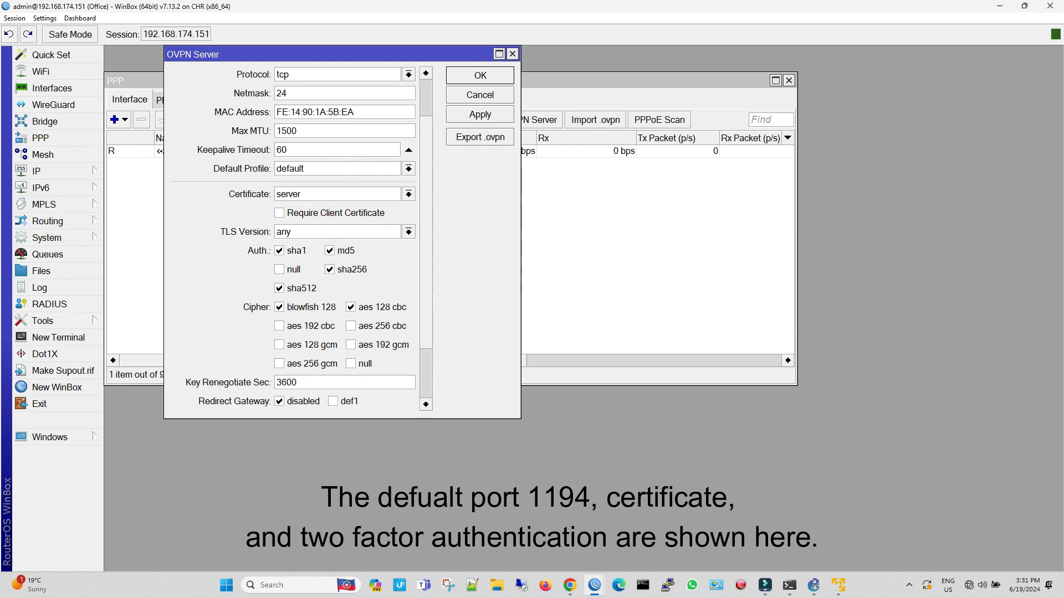
scroll(294, 238, down, 3)
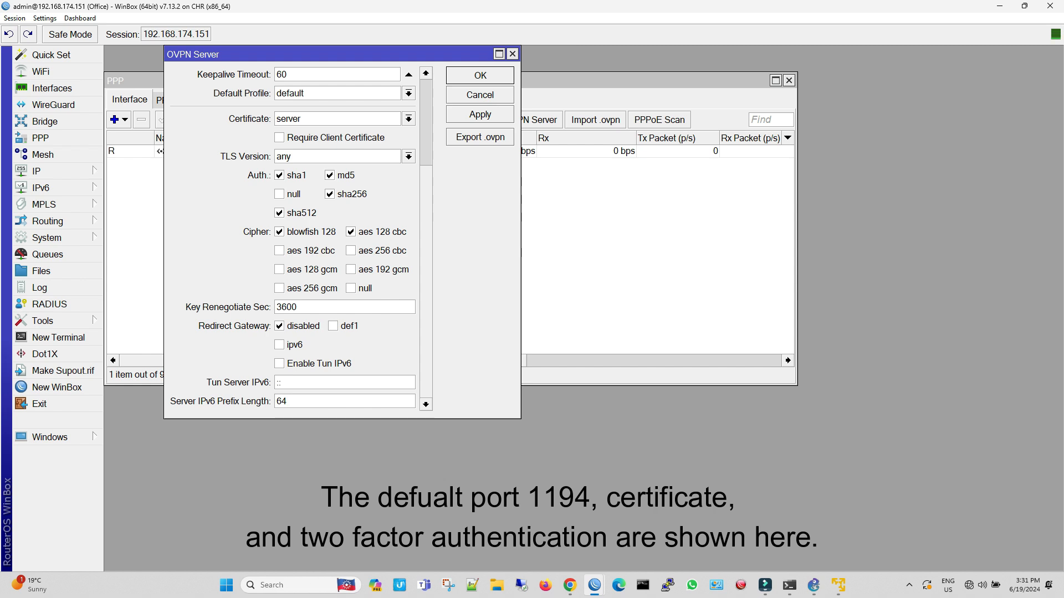
scroll(294, 238, up, 6)
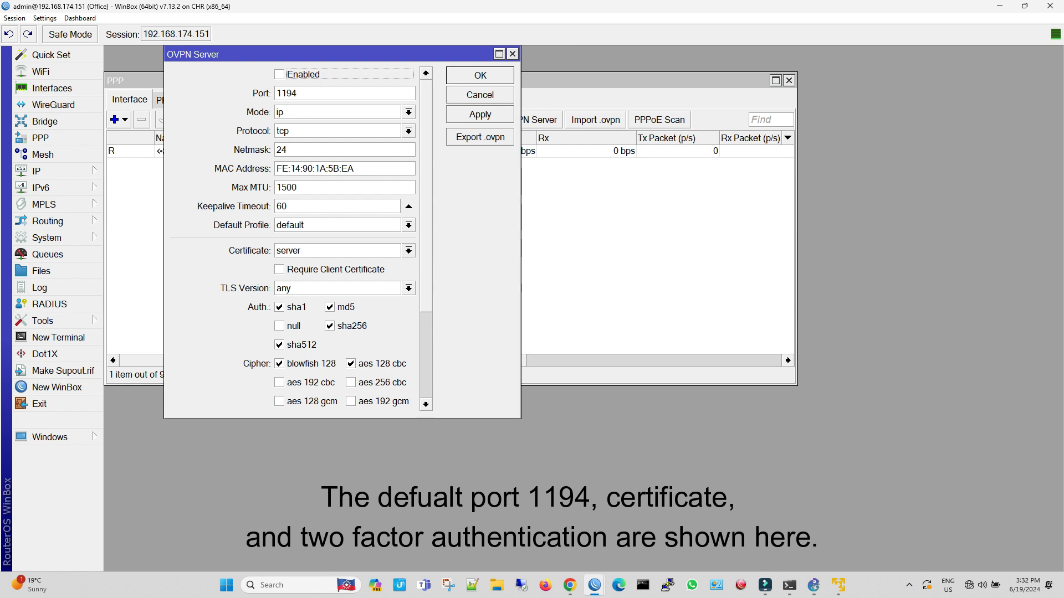
Open the router's certificates list and place it beside the OVPN server settings for comparison
click(47, 237)
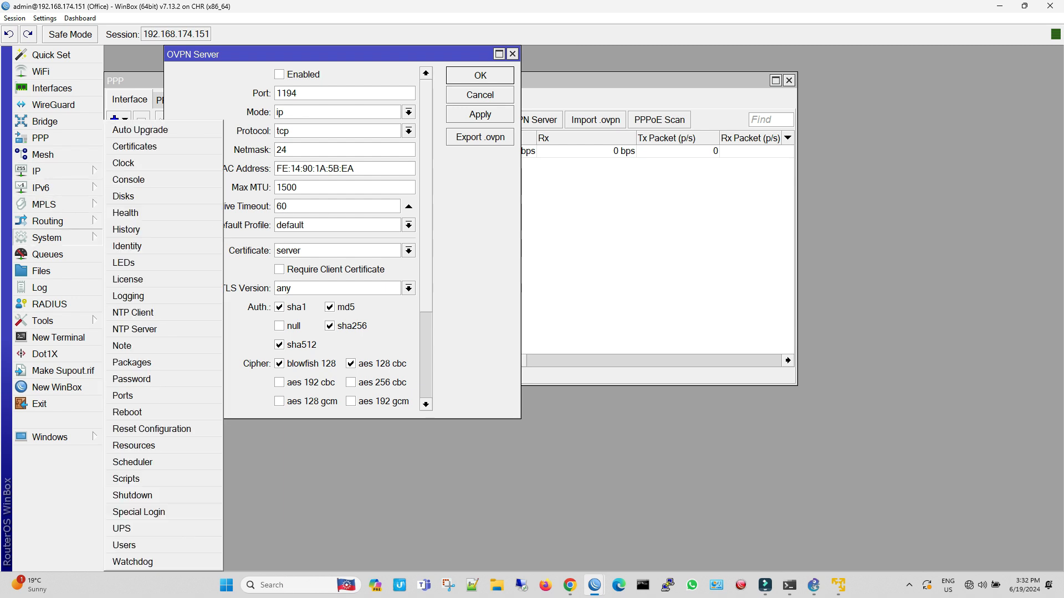
click(135, 146)
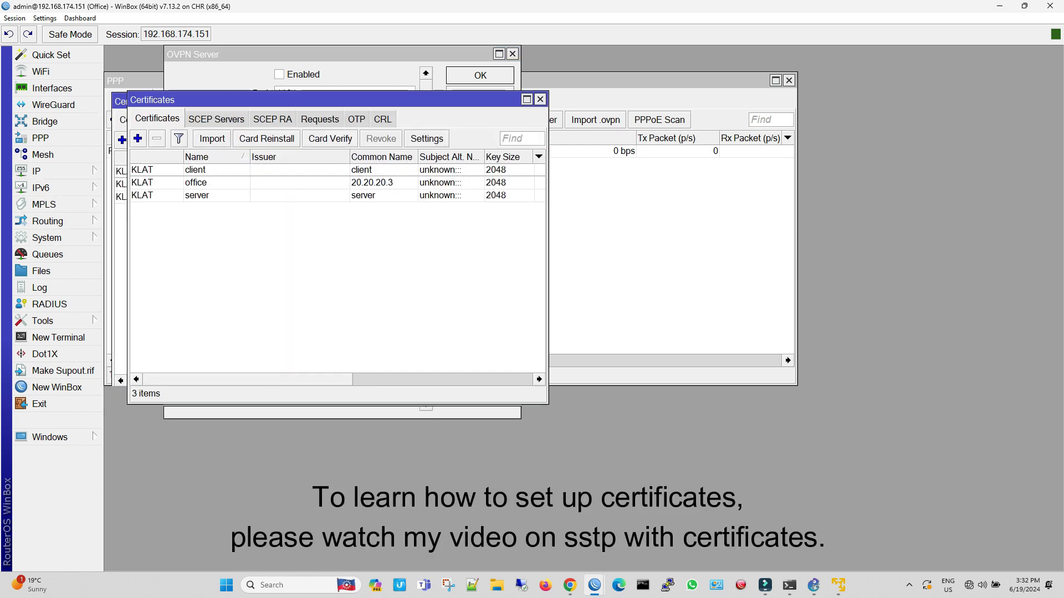
drag(294, 99, 692, 57)
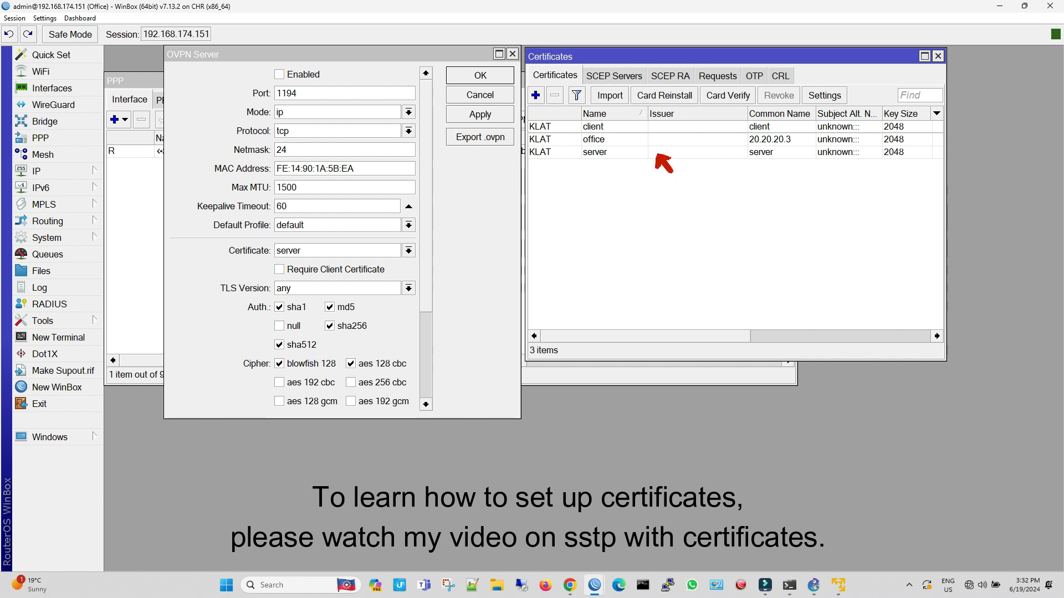
Enable the OVPN server with the server certificate and default-encryption profile, apply the settings, and close the certificates list
click(309, 82)
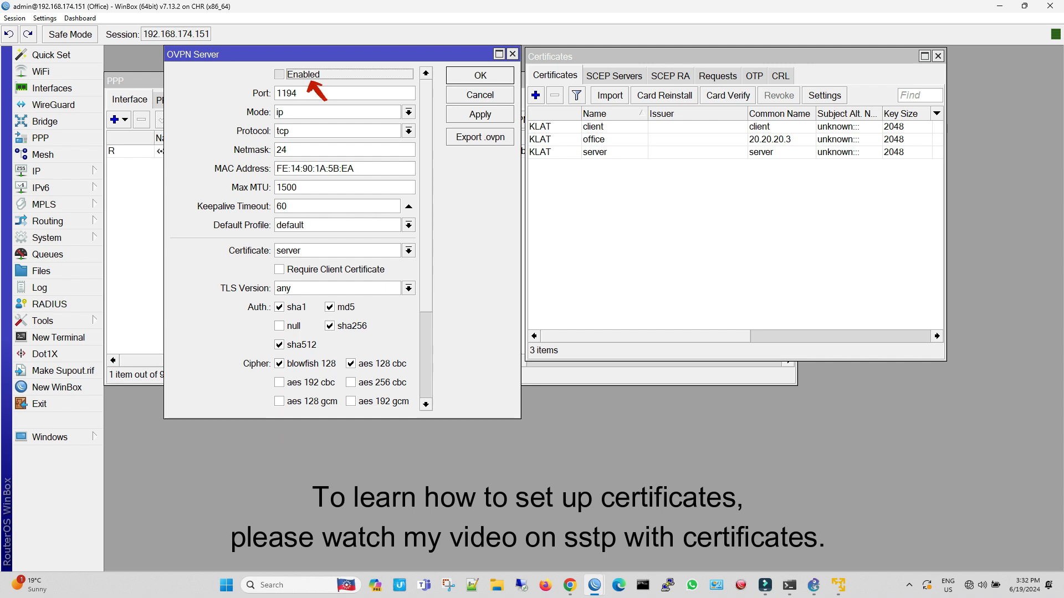
click(309, 81)
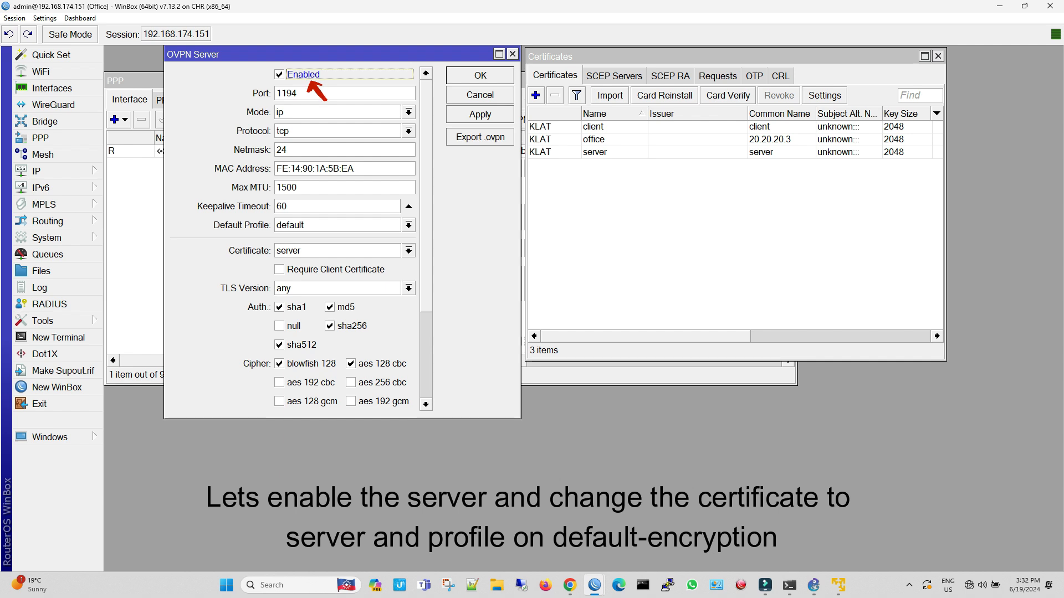
click(408, 250)
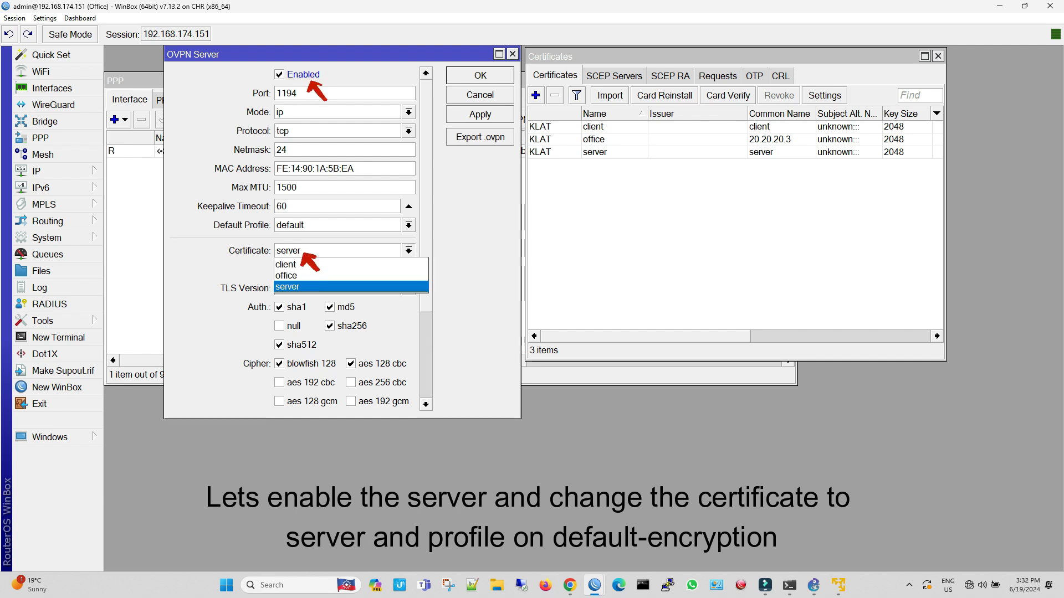
click(288, 287)
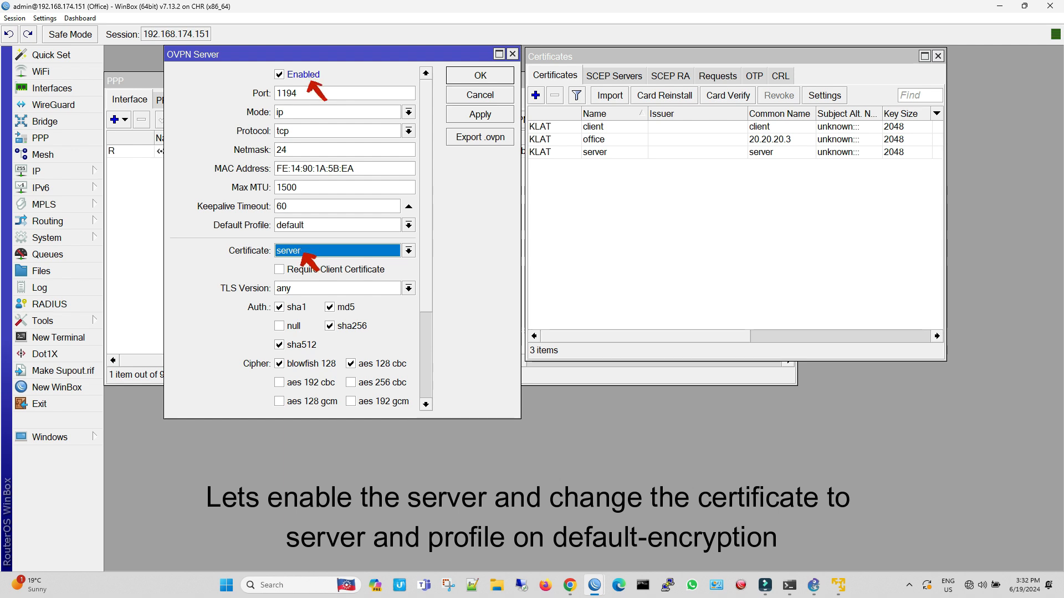
click(409, 225)
click(310, 249)
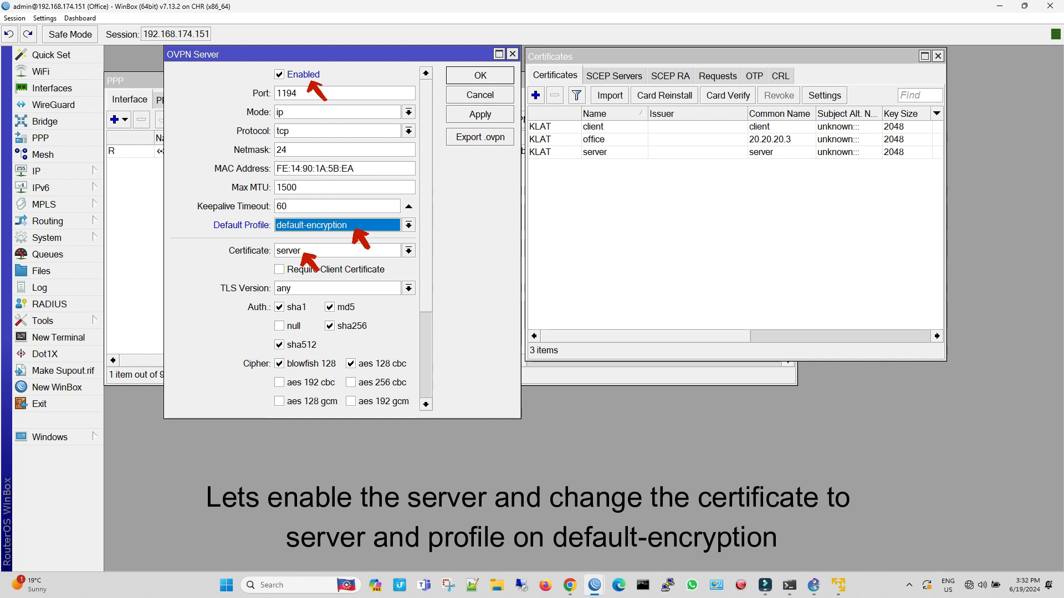
click(480, 114)
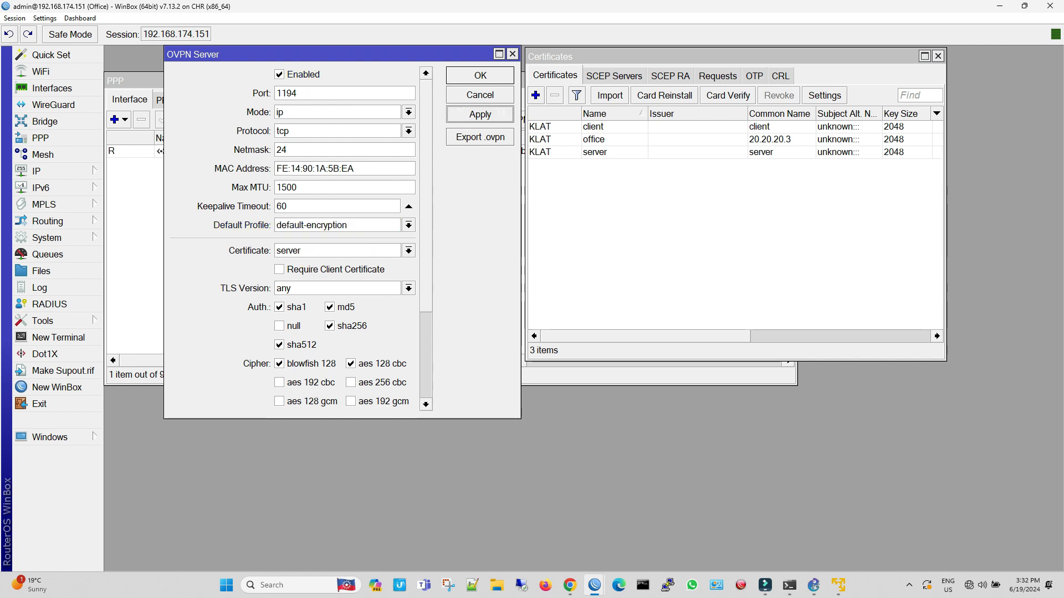
click(480, 75)
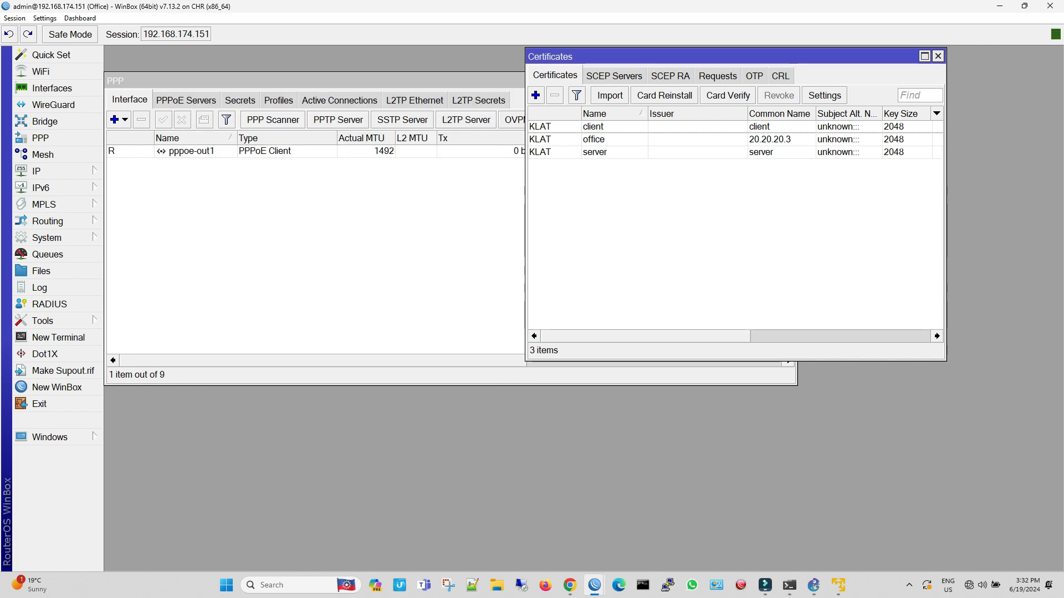
click(937, 56)
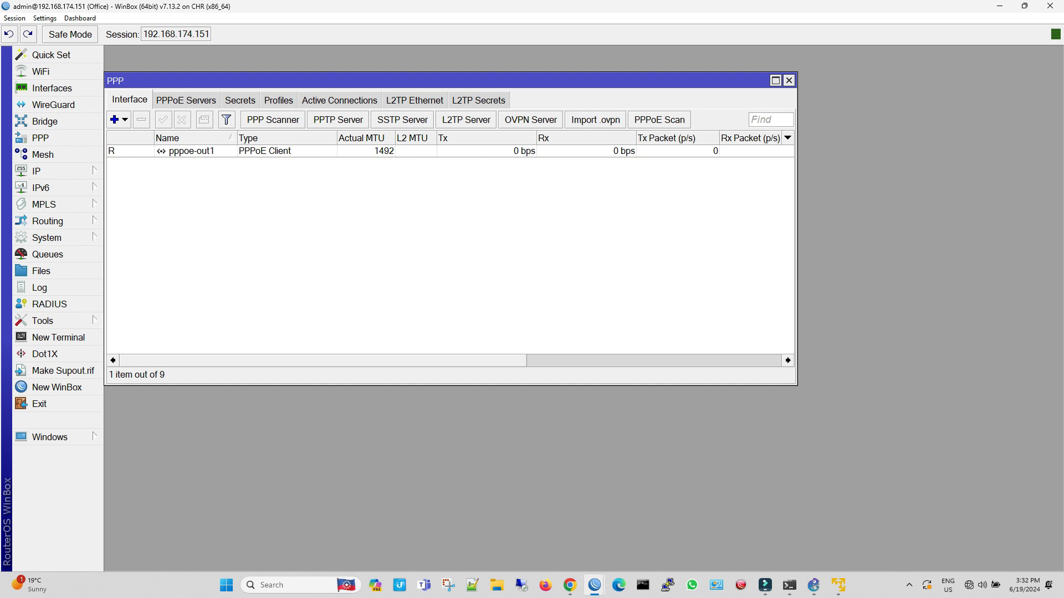
Change the service of the PPP secret with remote address 4.4.4.2 to ovpn and save it
click(240, 100)
double_click(243, 177)
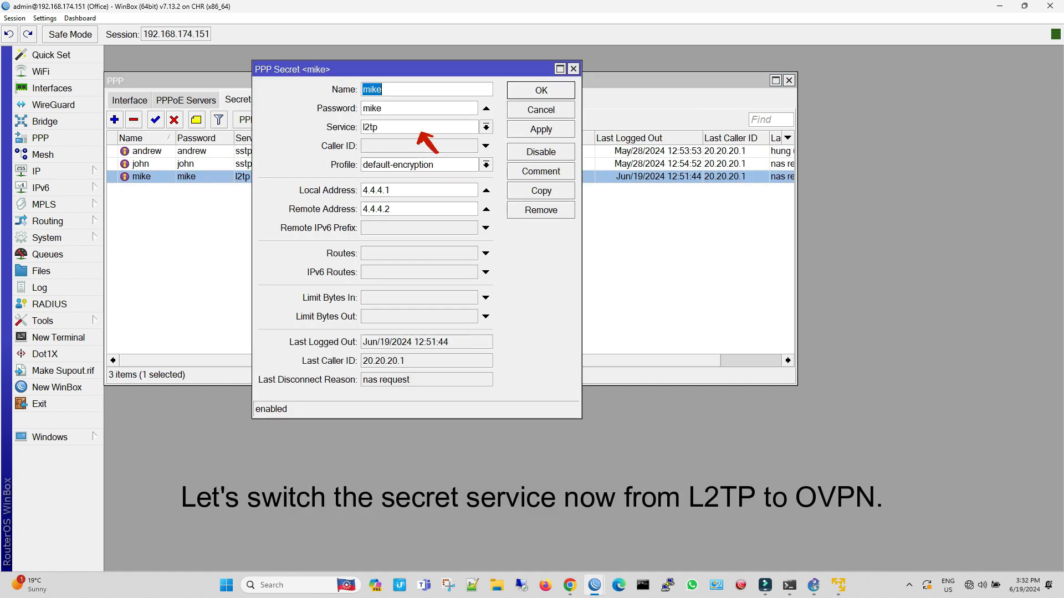
click(486, 127)
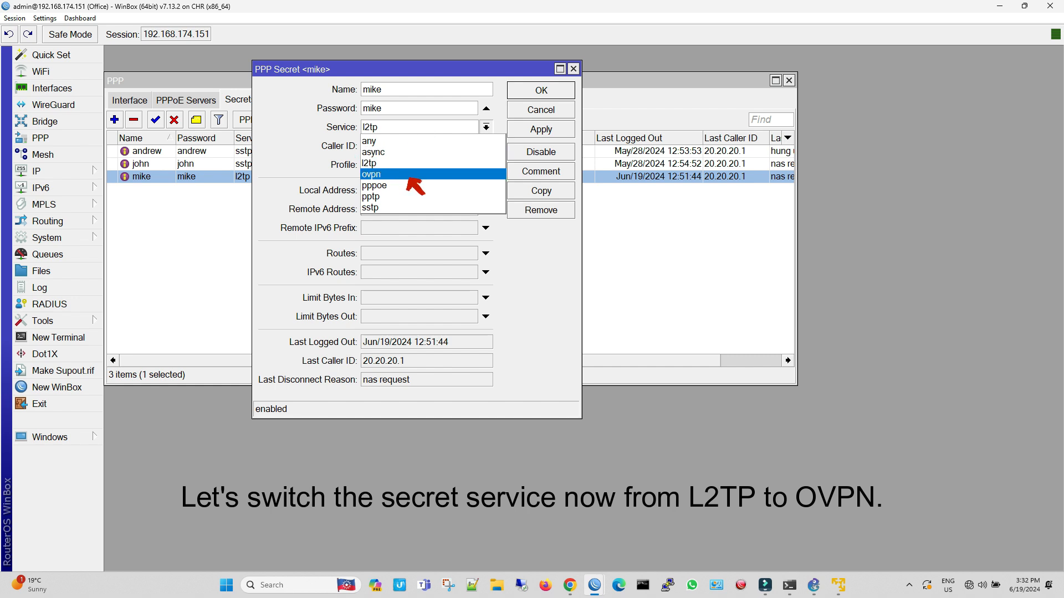
click(377, 174)
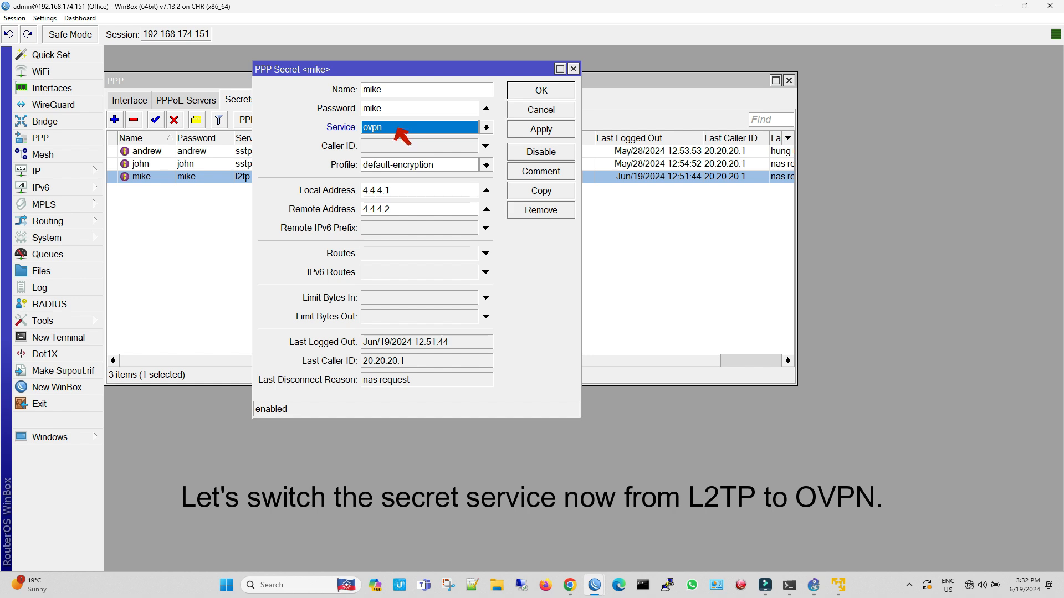
click(541, 129)
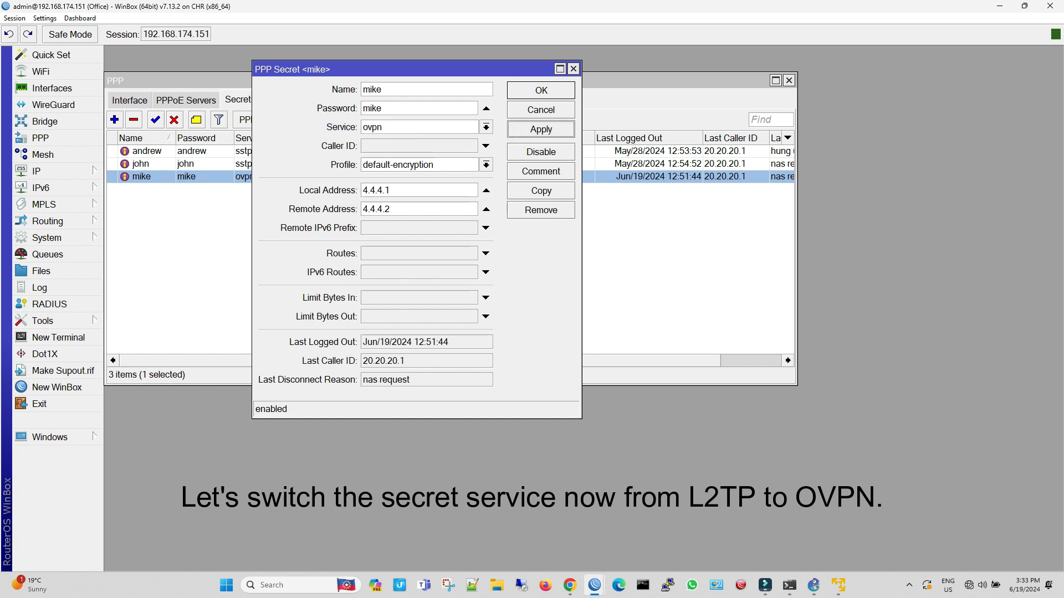
click(540, 90)
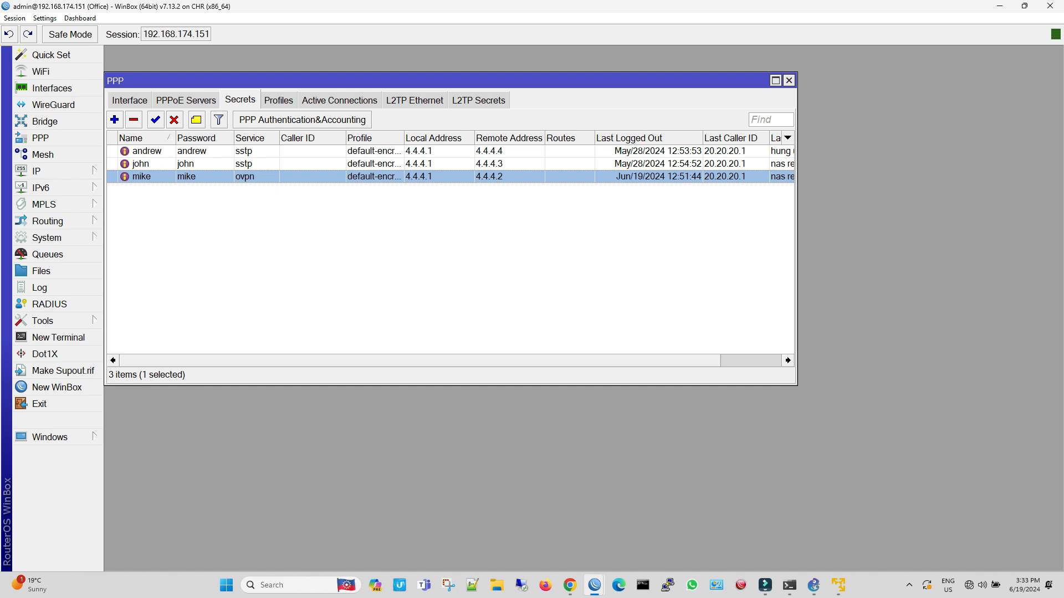
Close the PPP window and open the Office router's interface list, moving it up to the workspace's upper edge
key(Escape)
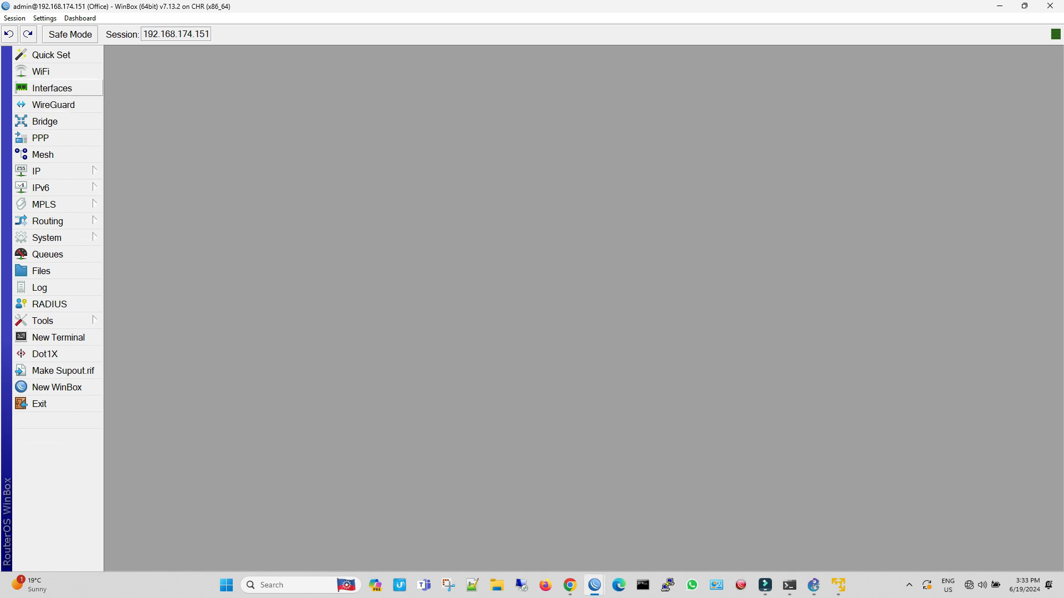
click(52, 88)
drag(387, 162, 394, 56)
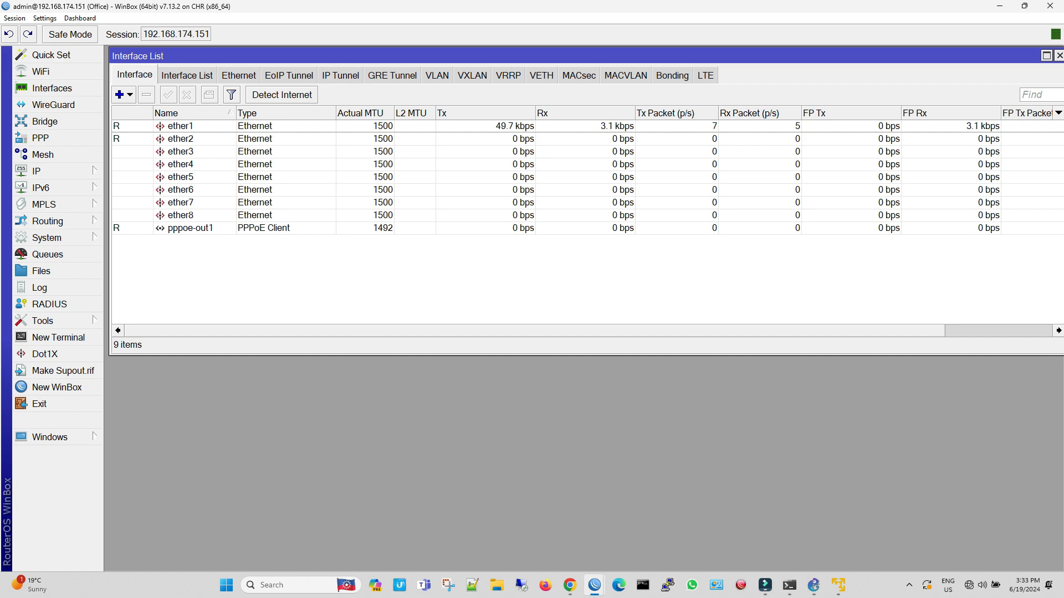
Switch to the home router session at 192.168.174.149, maximize its window and zoom the interface in two levels
mouse_move(594, 585)
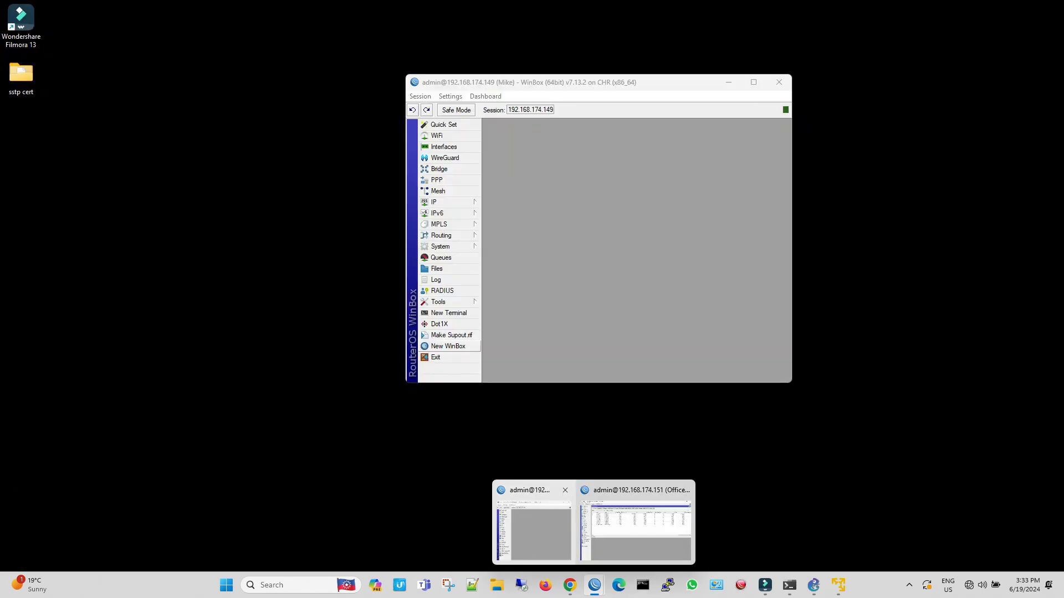
click(533, 524)
click(753, 82)
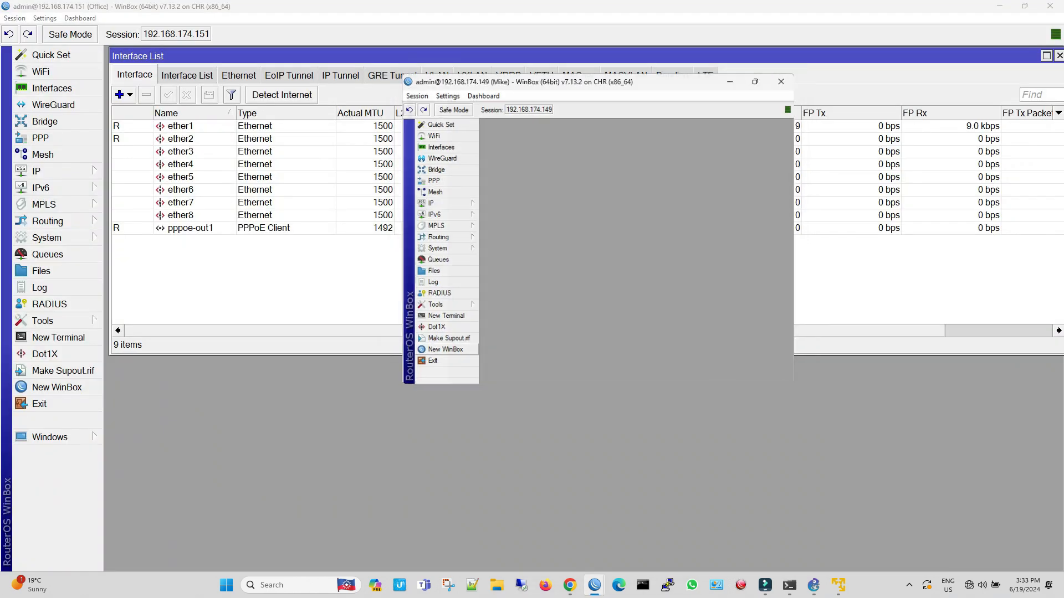
click(45, 19)
click(63, 61)
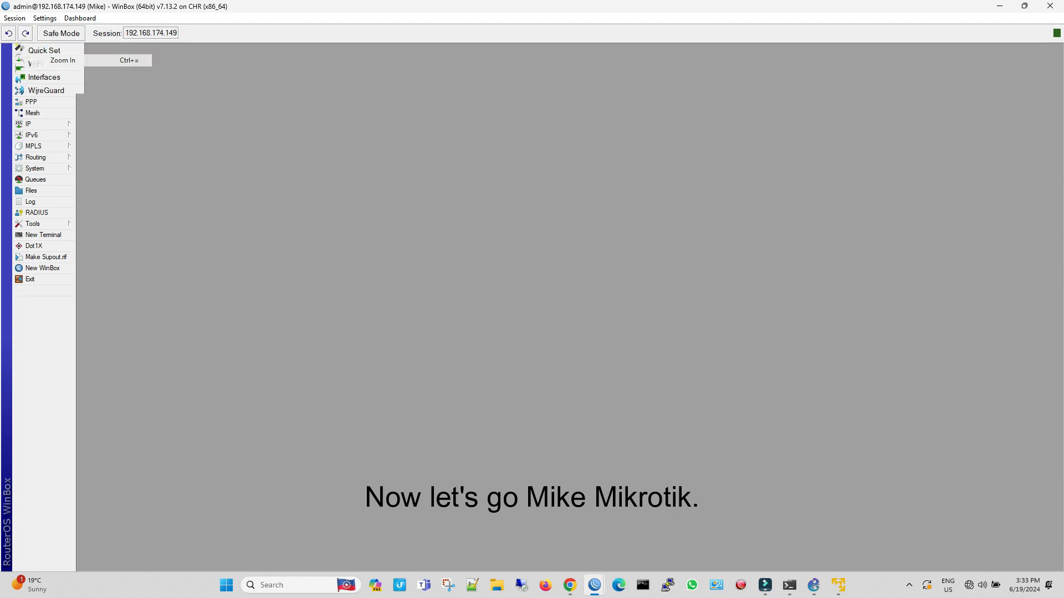
click(45, 19)
click(63, 61)
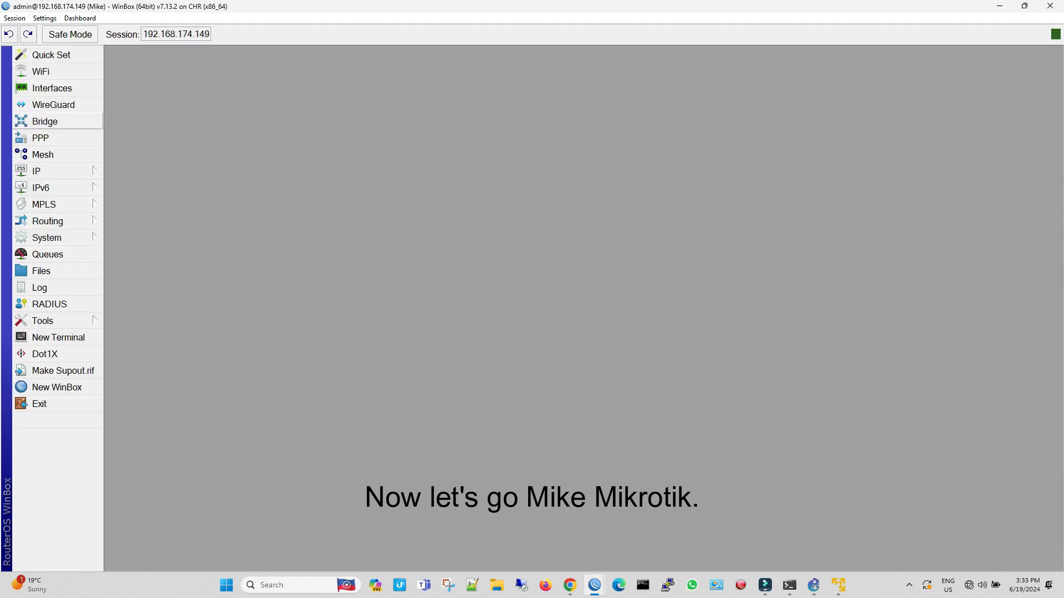
Add an OVPN client interface on the home router connecting to 20.20.20.3, entering the PPP user name and password
click(40, 138)
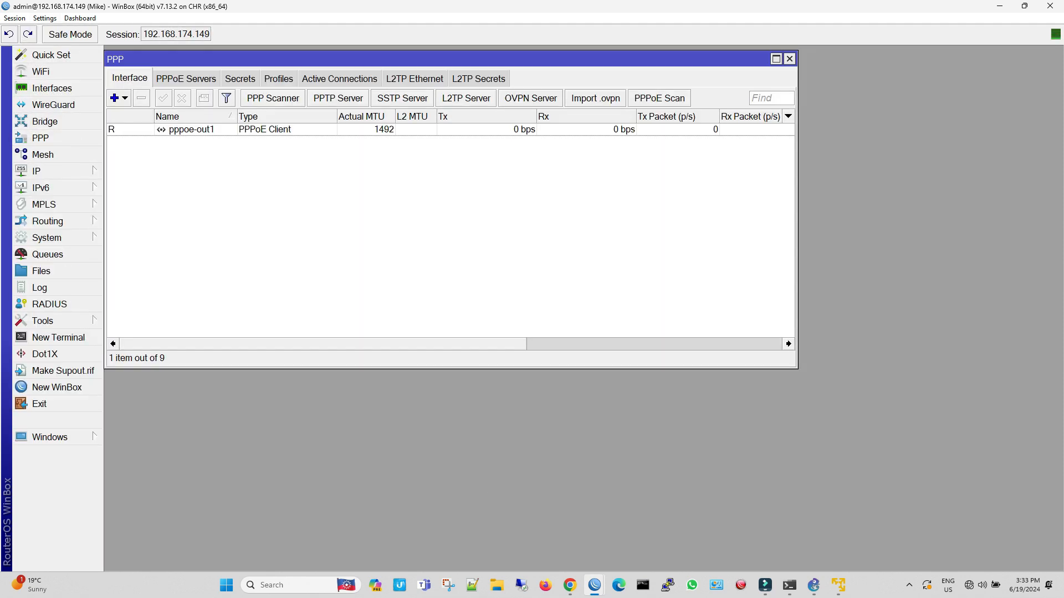
click(119, 98)
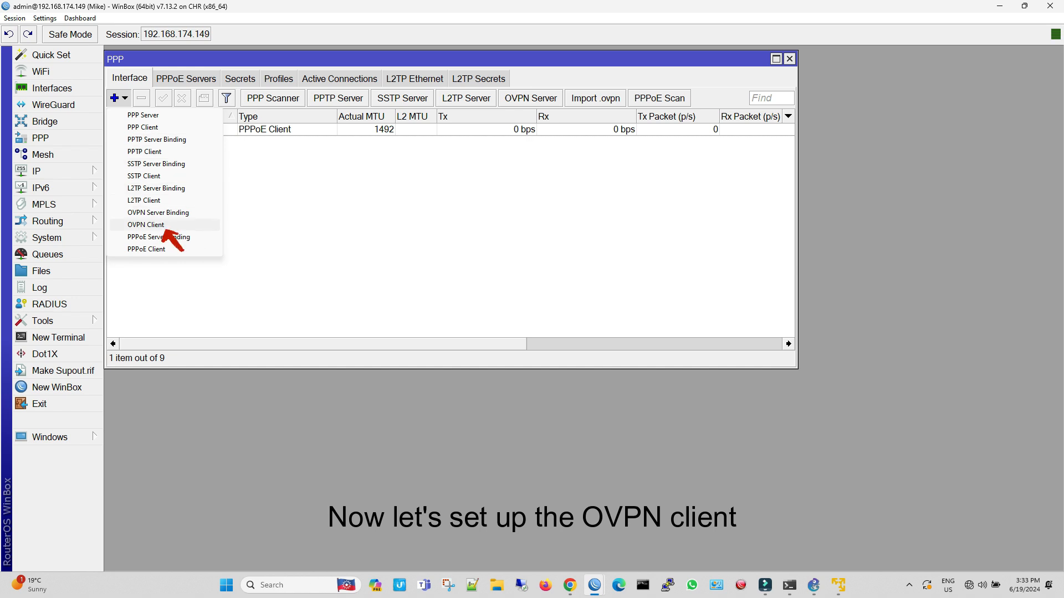
click(145, 224)
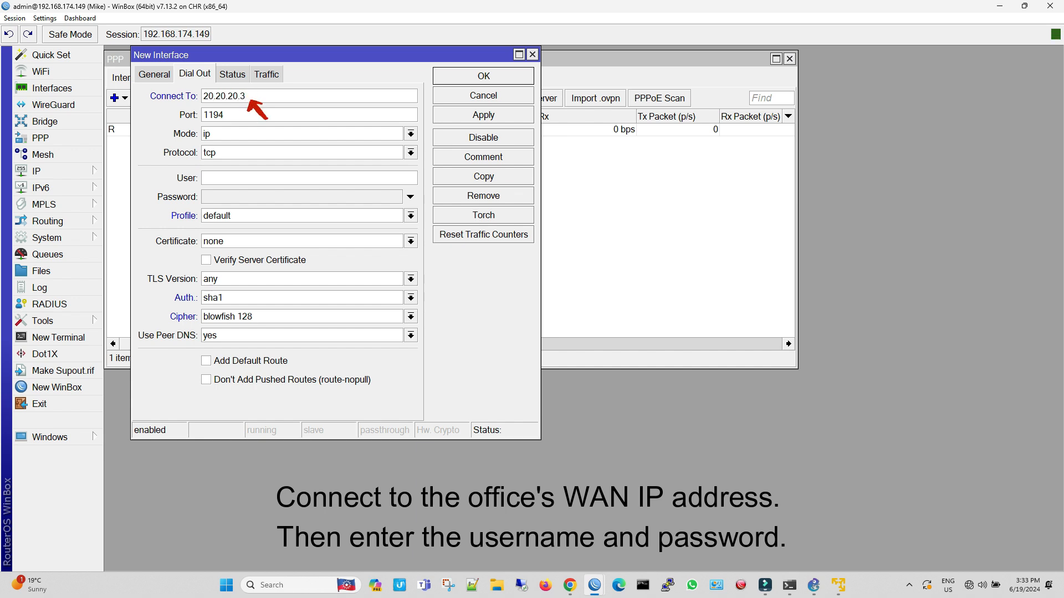
click(266, 177)
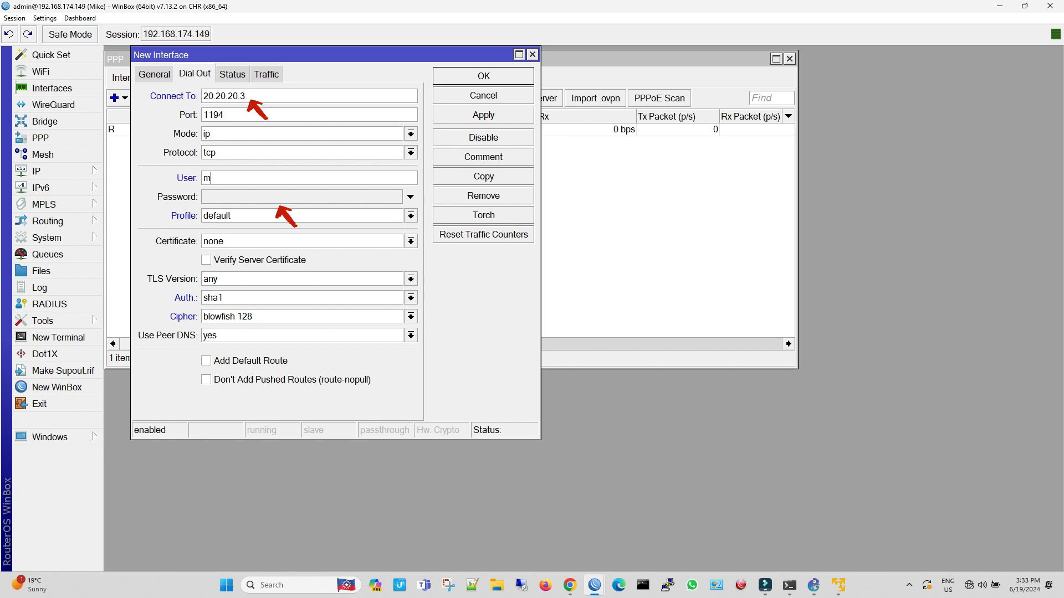
key(Tab)
text(mi)
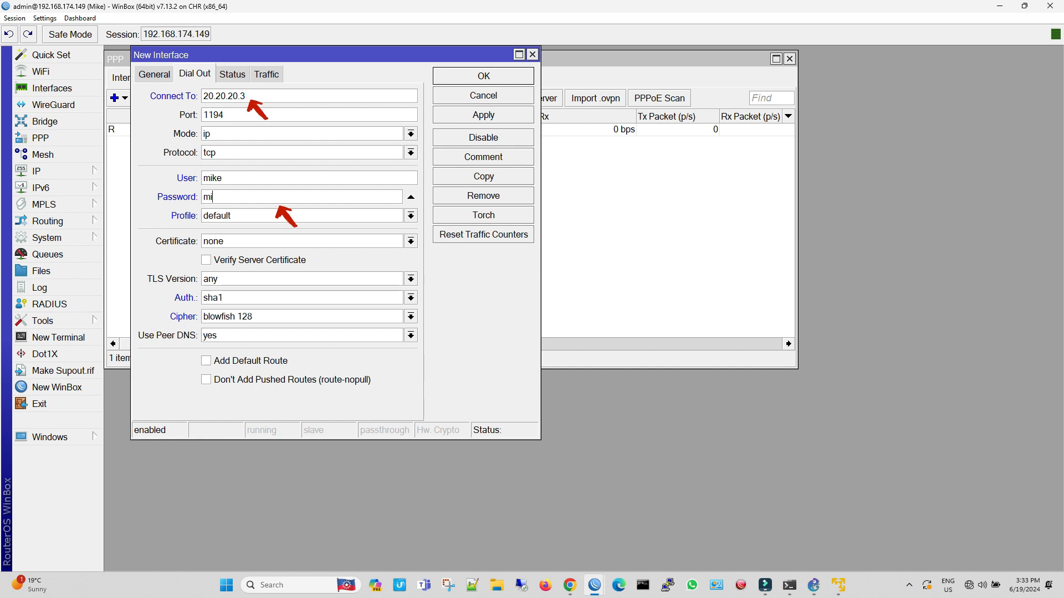
Set the OVPN client's profile to default-encryption and its certificate to client, then apply and save the interface
click(410, 215)
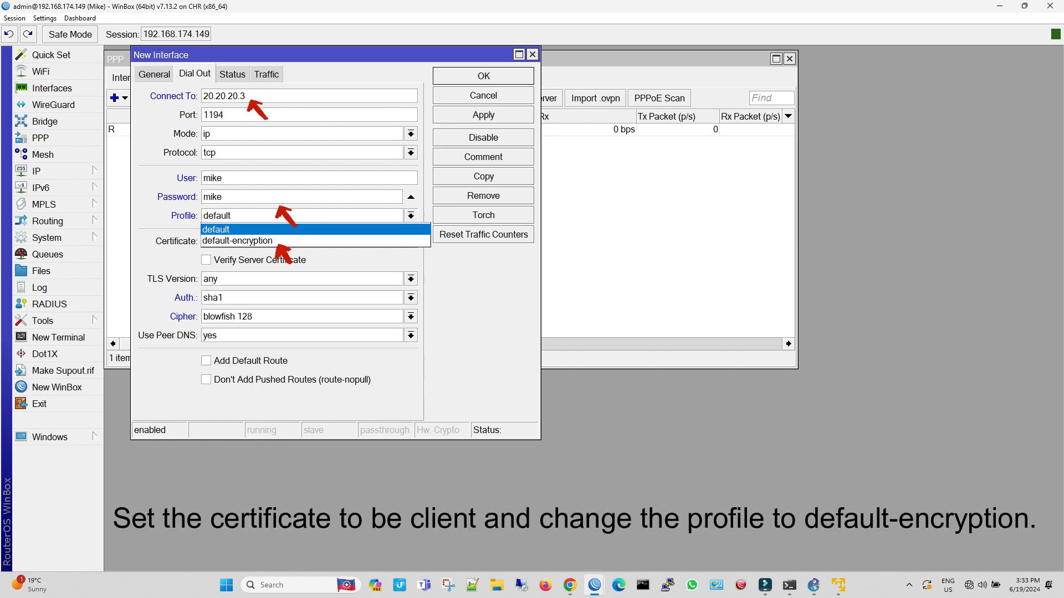
key(Return)
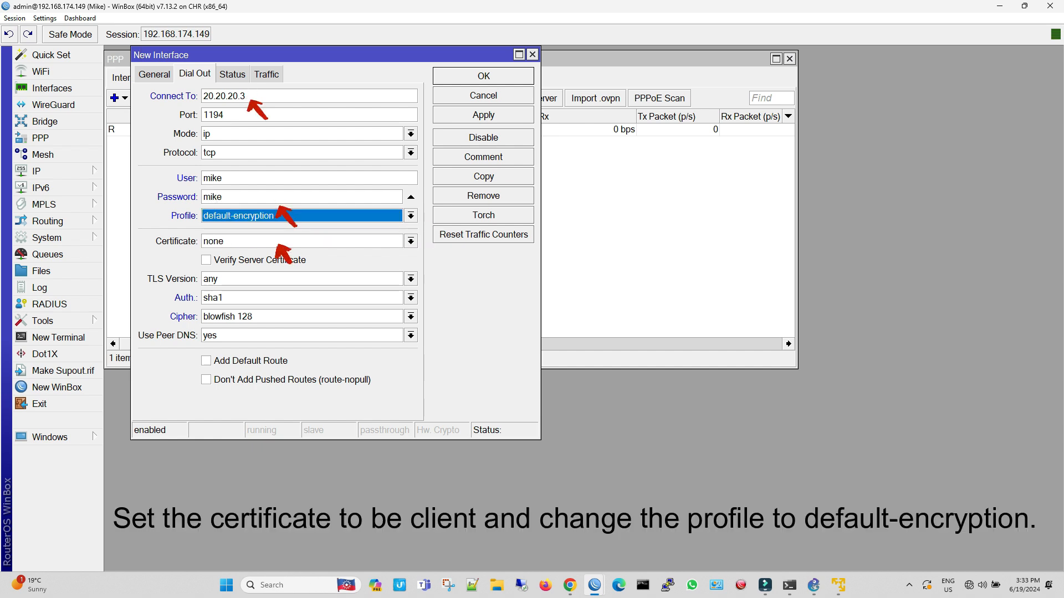
click(411, 241)
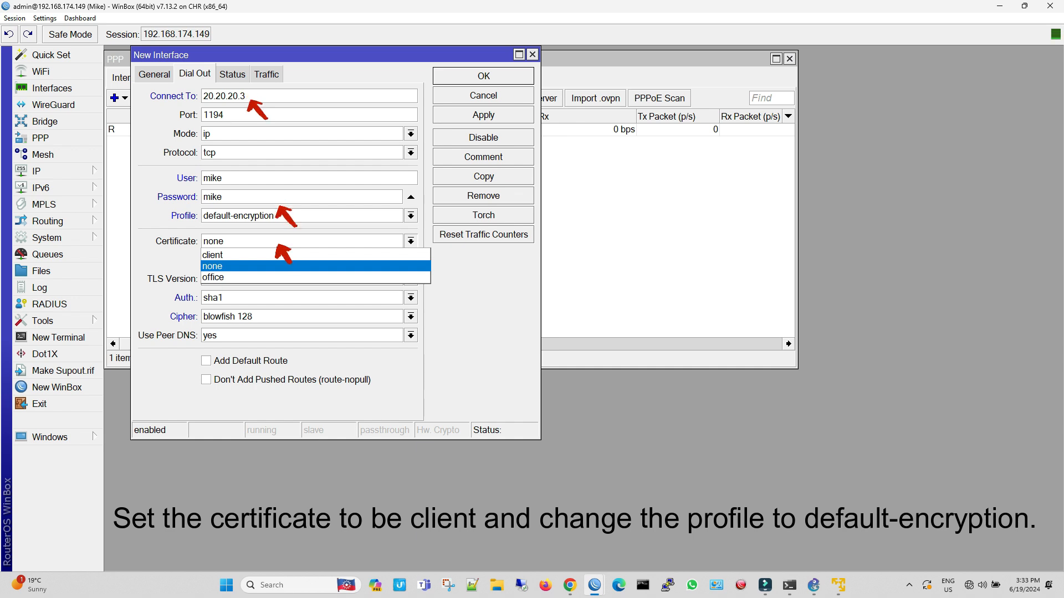
click(410, 255)
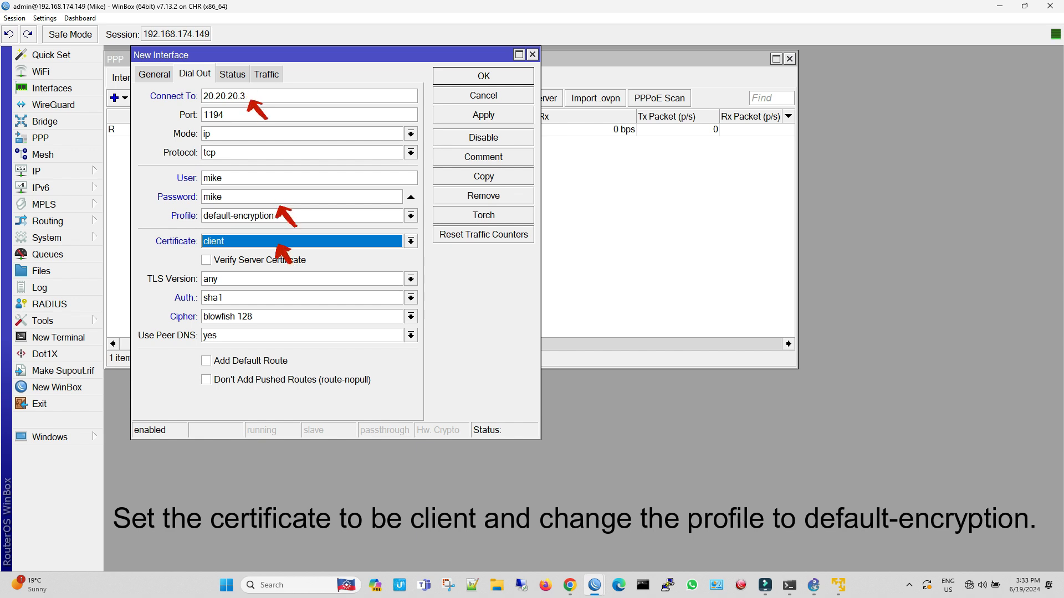
click(483, 115)
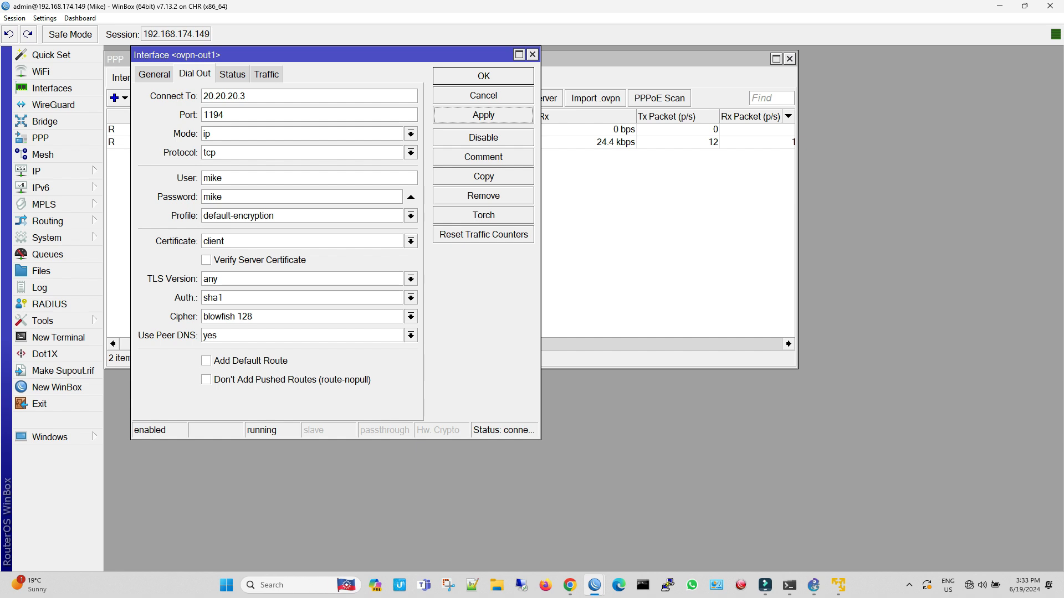
click(483, 76)
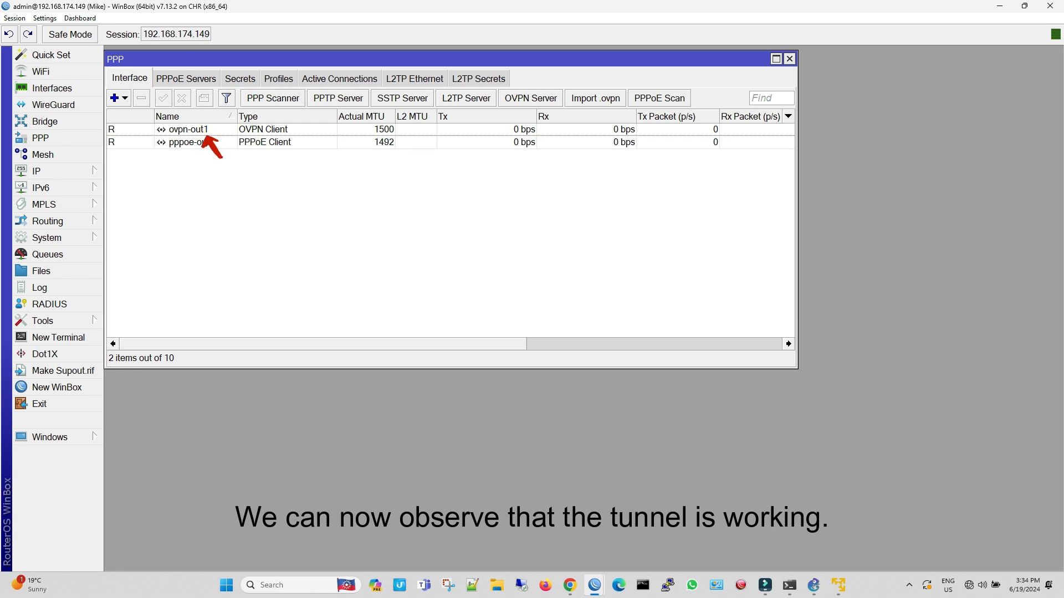
Switch to the Office router session at 192.168.174.151 and check the tunnel's encoding in the active PPP connections
mouse_move(595, 585)
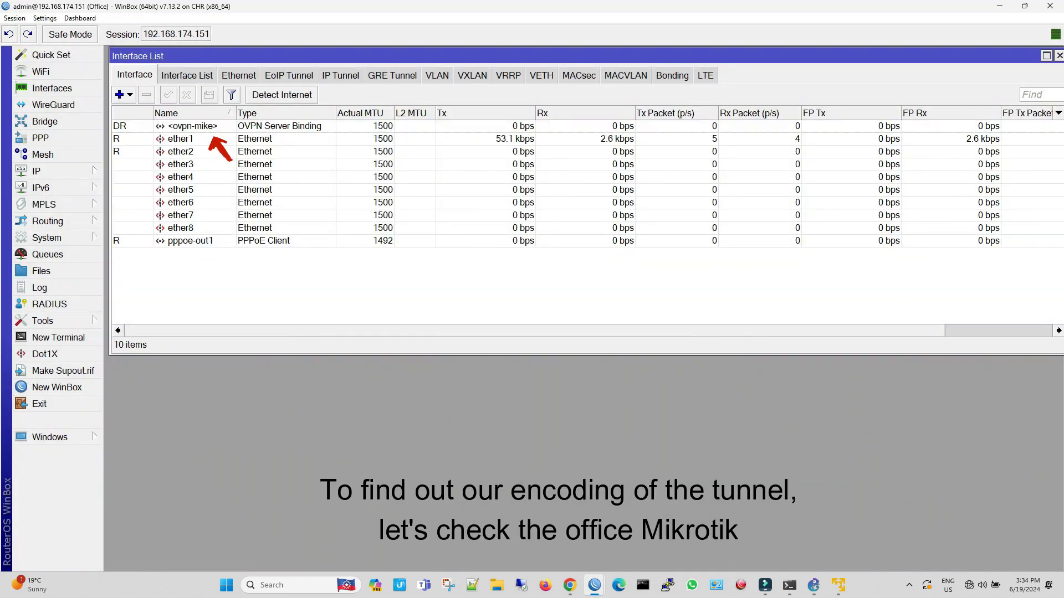
click(193, 126)
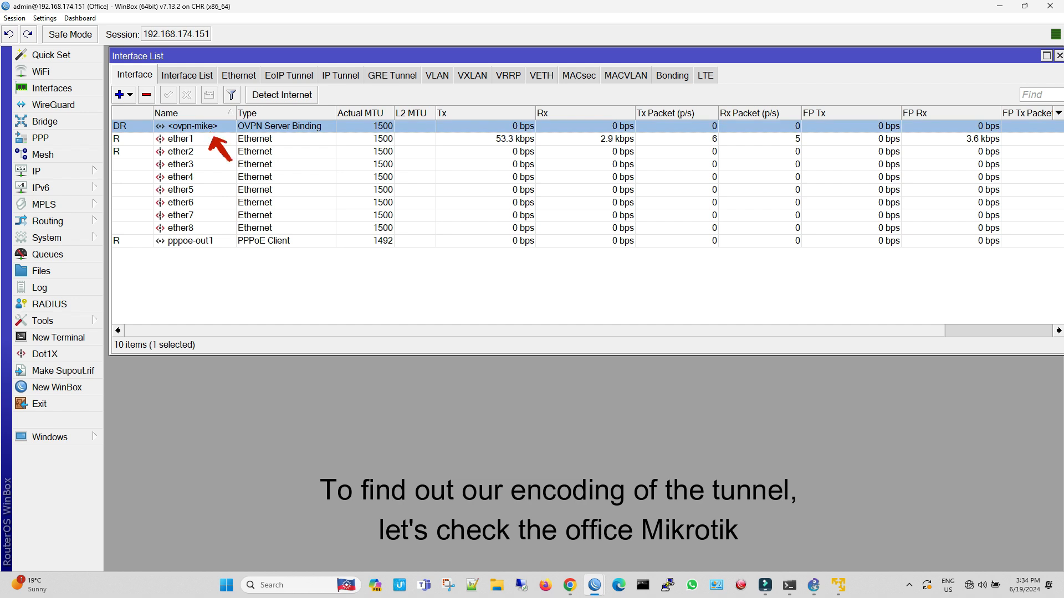
click(40, 138)
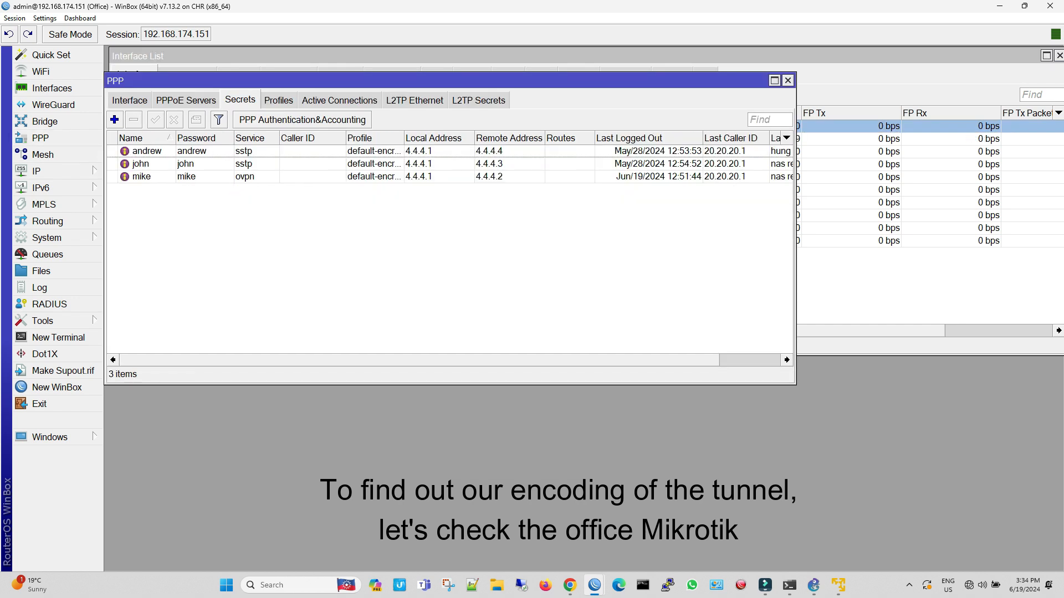
mouse_move(422, 360)
mouse_down()
mouse_move(483, 360)
mouse_move(421, 360)
mouse_up()
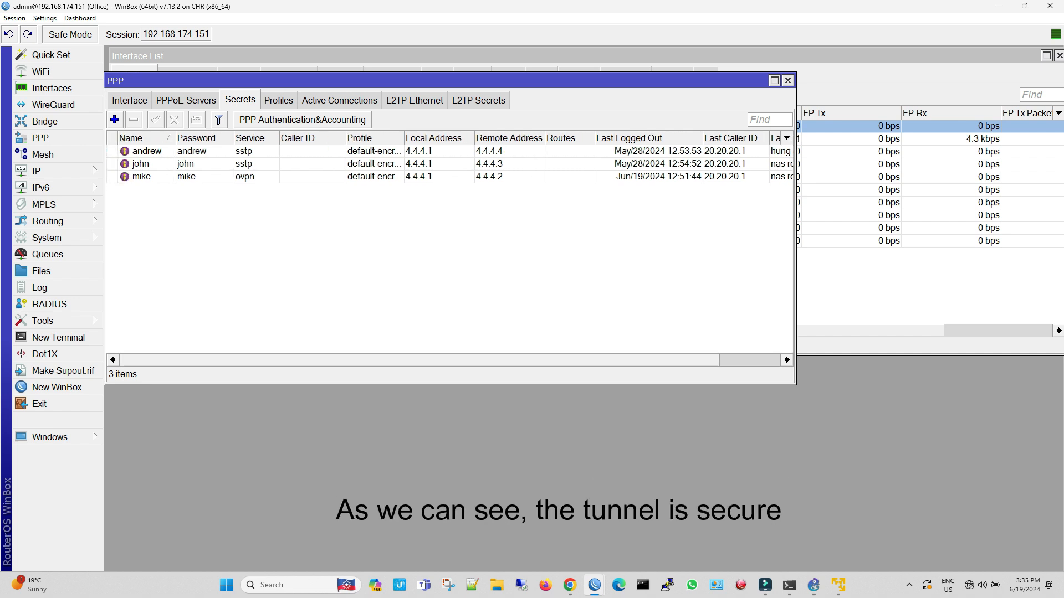
click(339, 100)
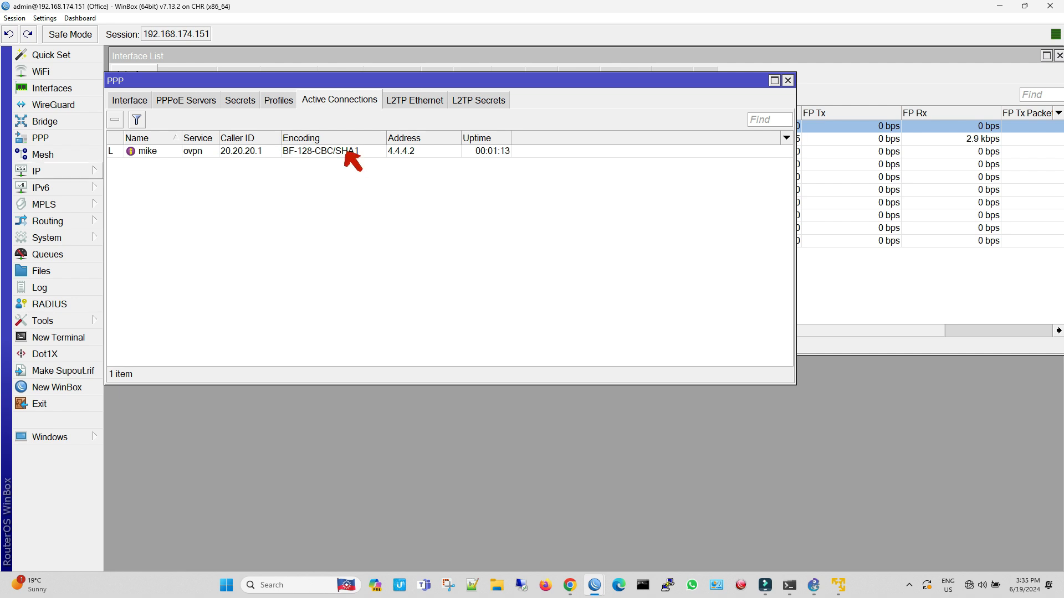
Open the Office router's route list and inspect the details of the 192.168.3.0/24 route via 4.4.4.2
click(37, 171)
click(145, 378)
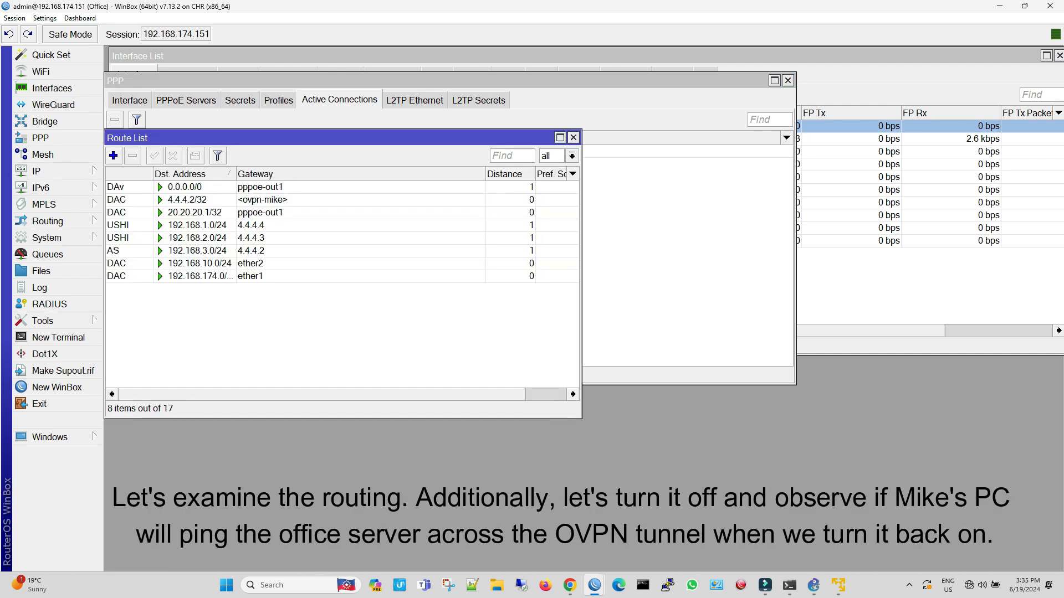
click(250, 251)
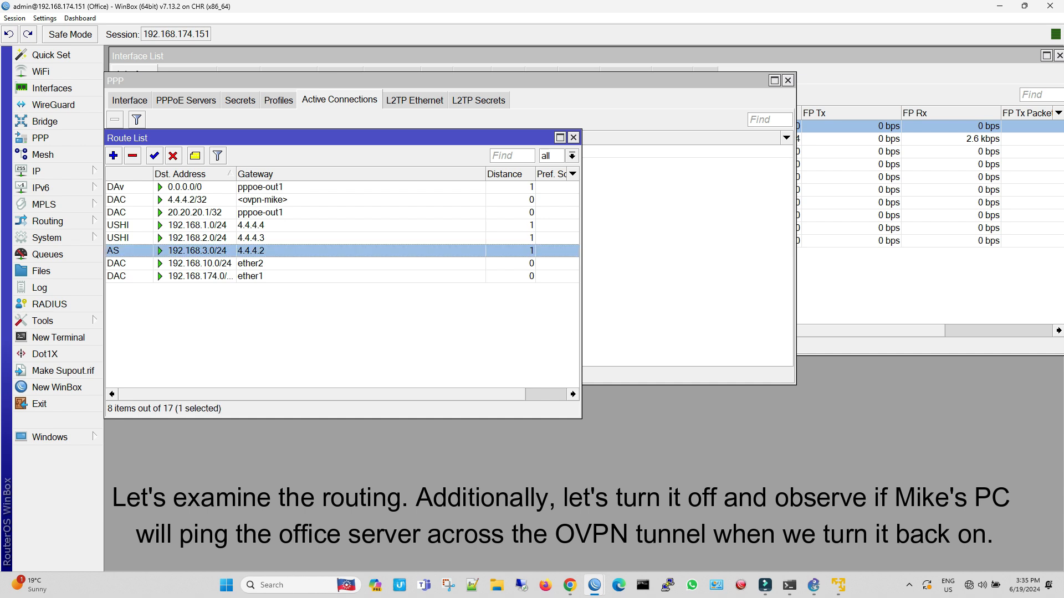
double_click(250, 251)
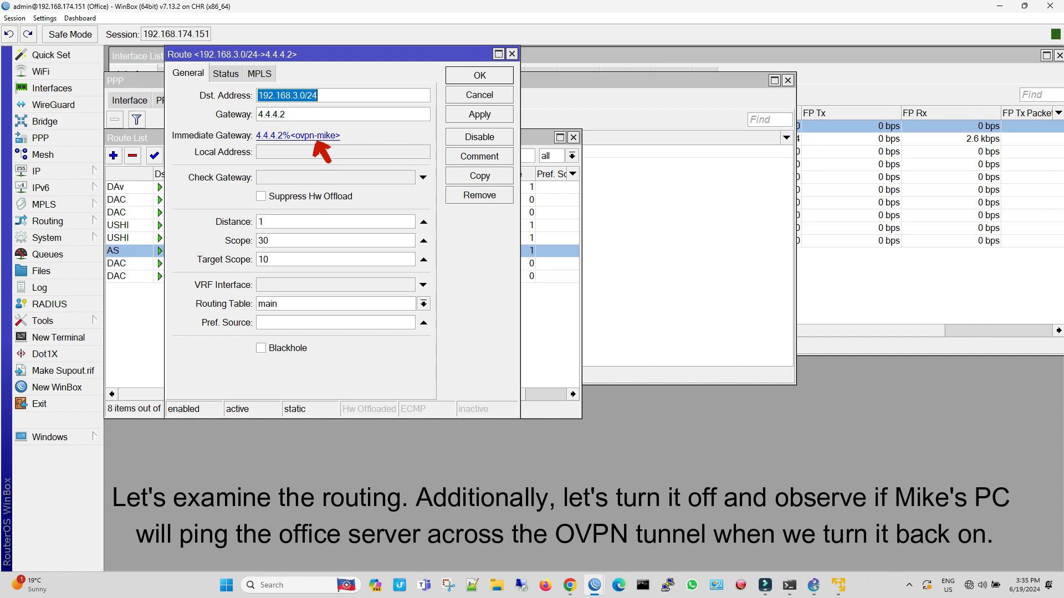
Disable the 192.168.10.0/24 route on the home router and the 192.168.3.0/24 route on the Office router
mouse_move(594, 585)
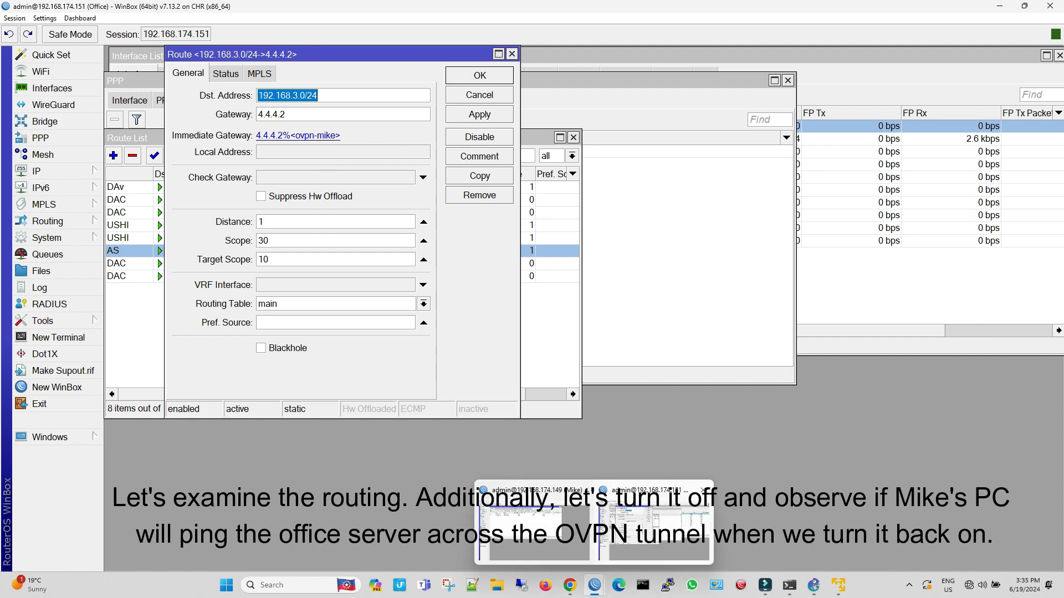
click(534, 523)
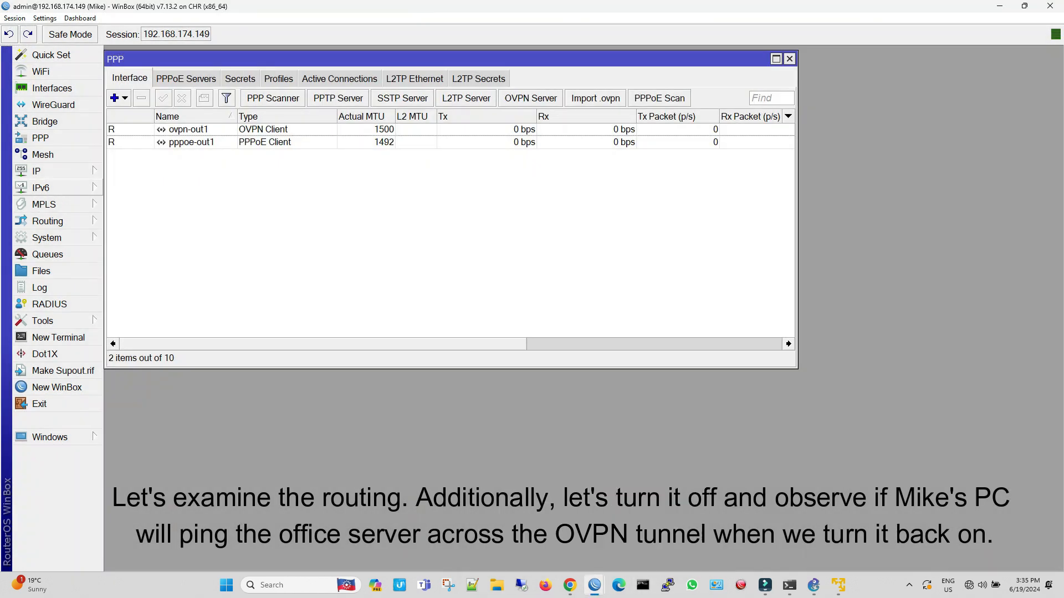
click(36, 171)
click(127, 379)
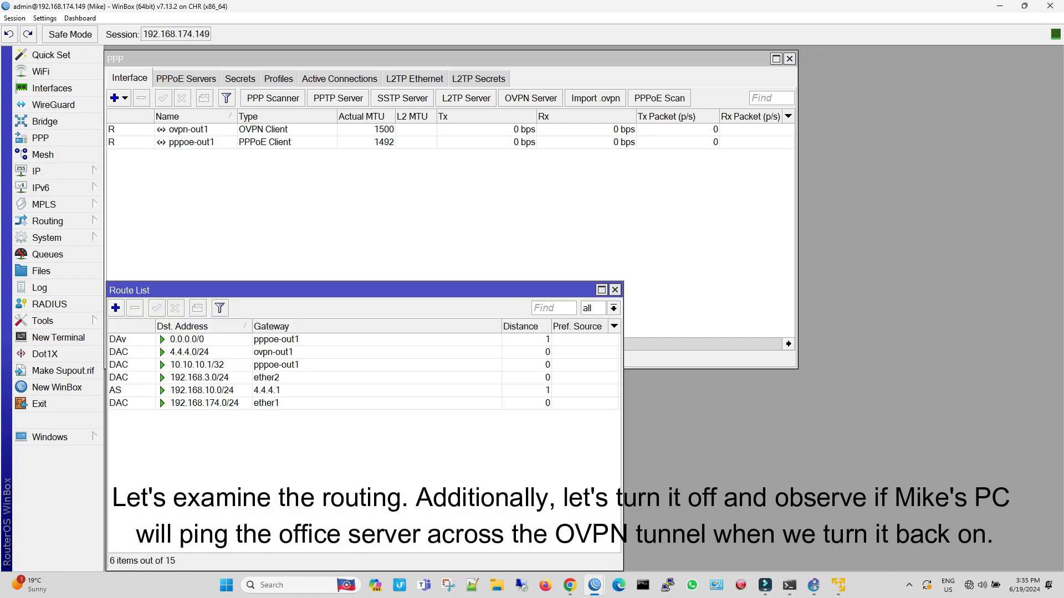
drag(249, 290, 273, 170)
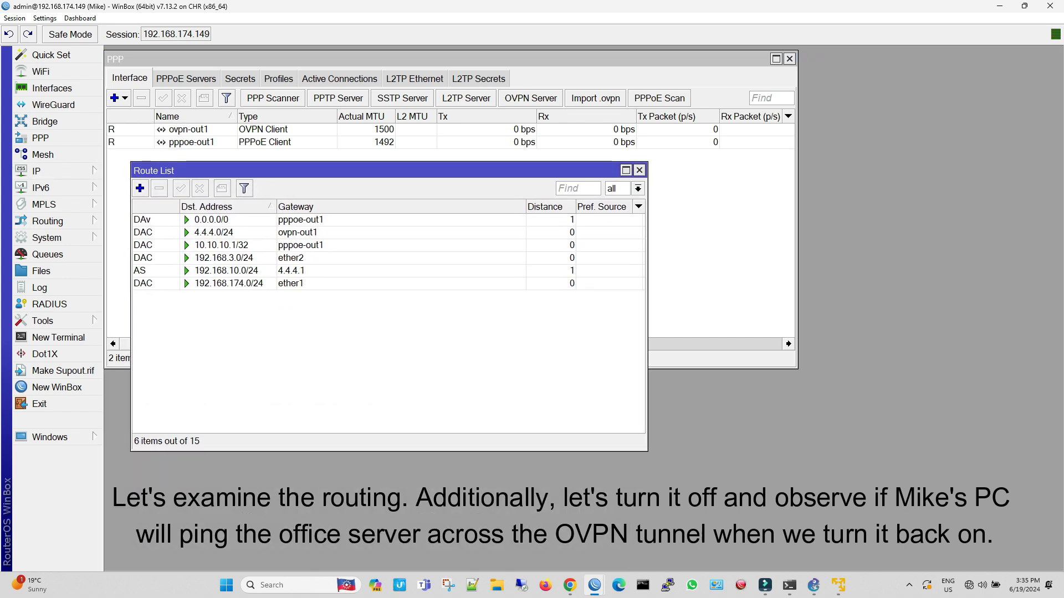
click(277, 271)
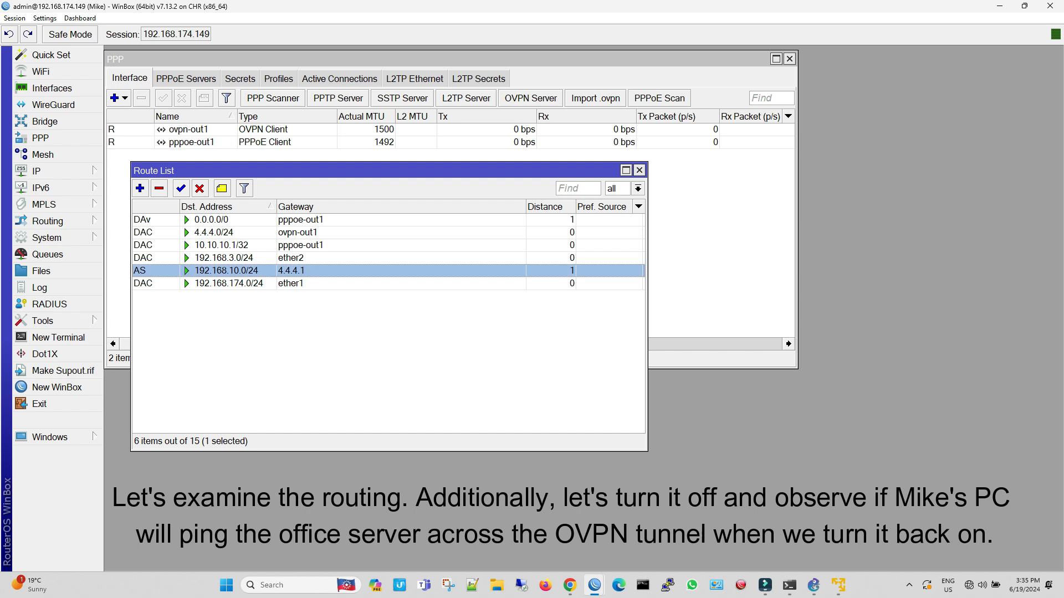
click(200, 188)
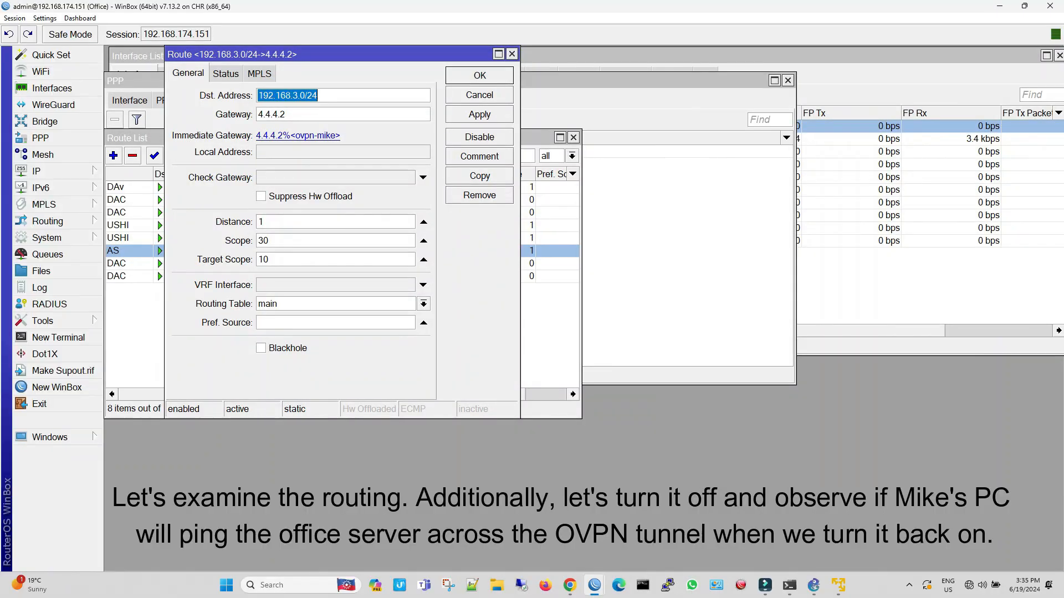
click(512, 54)
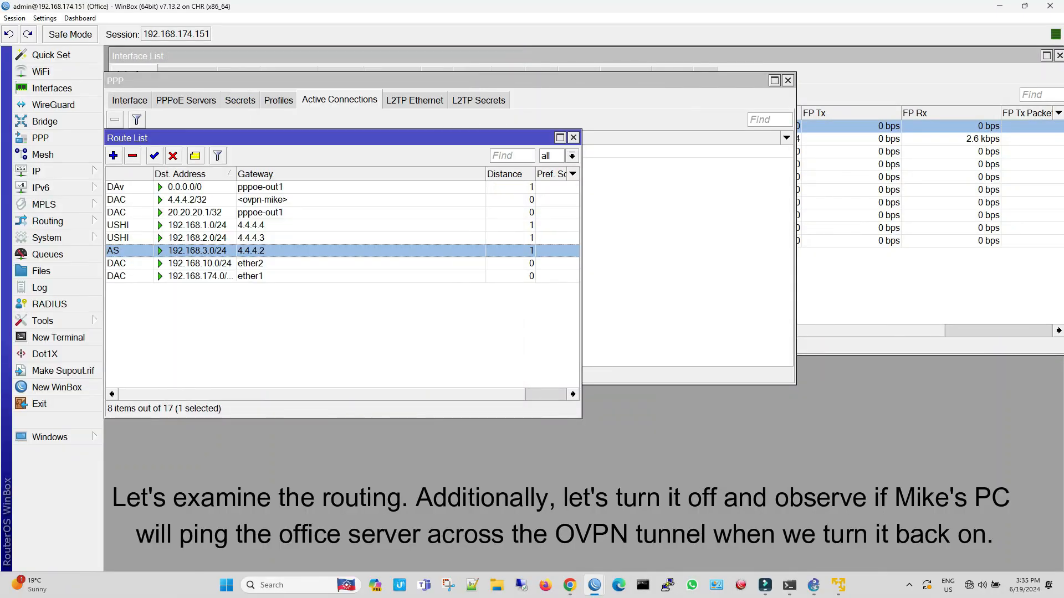
click(173, 156)
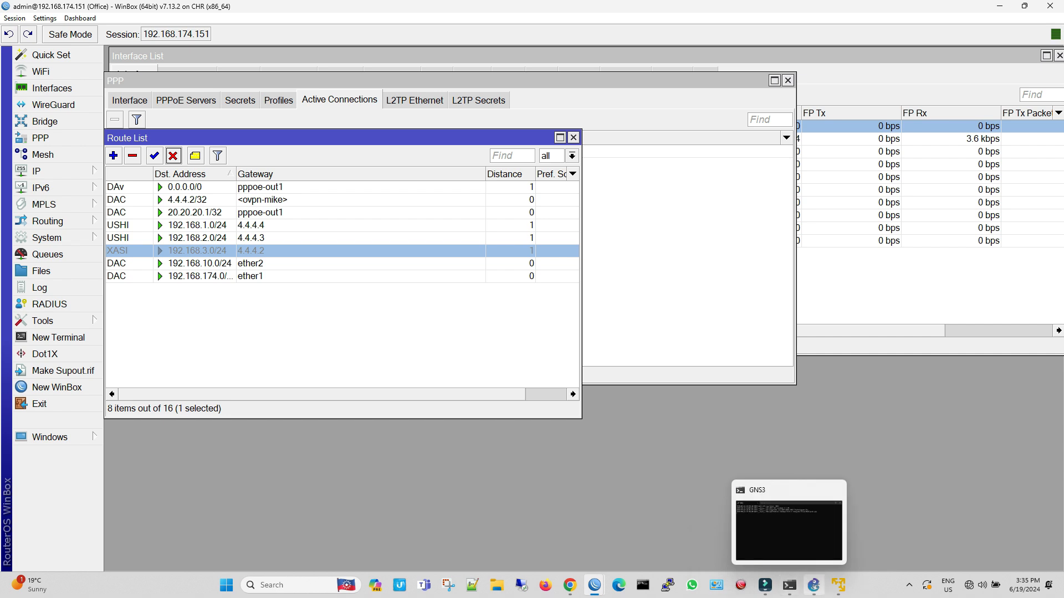
Switch to GNS3, move PC4's console clear of the topology, and run a continuous ping to 192.168.3.254 with -t
click(813, 585)
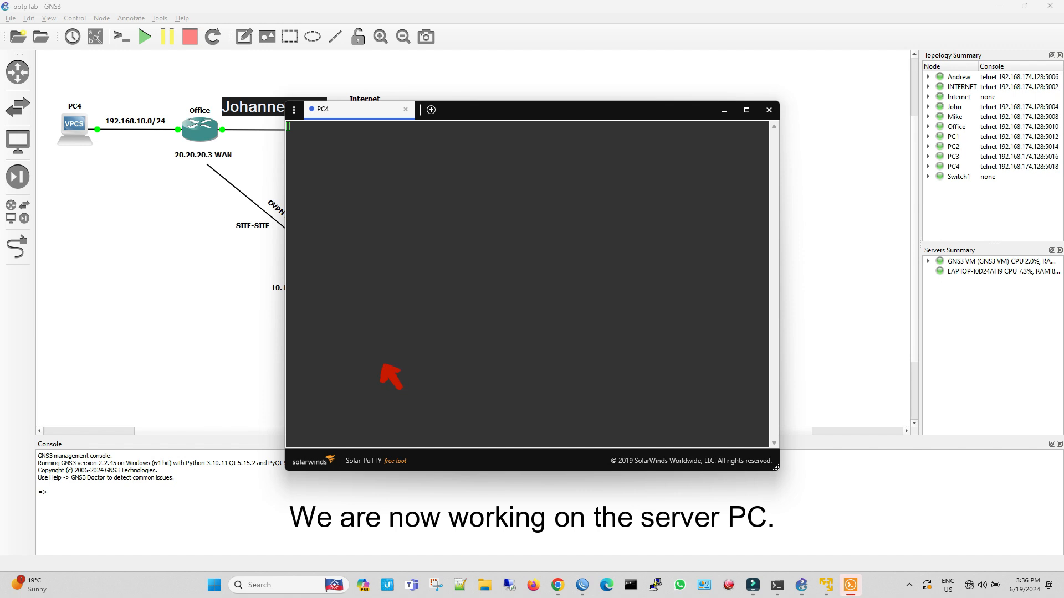
drag(583, 114, 835, 104)
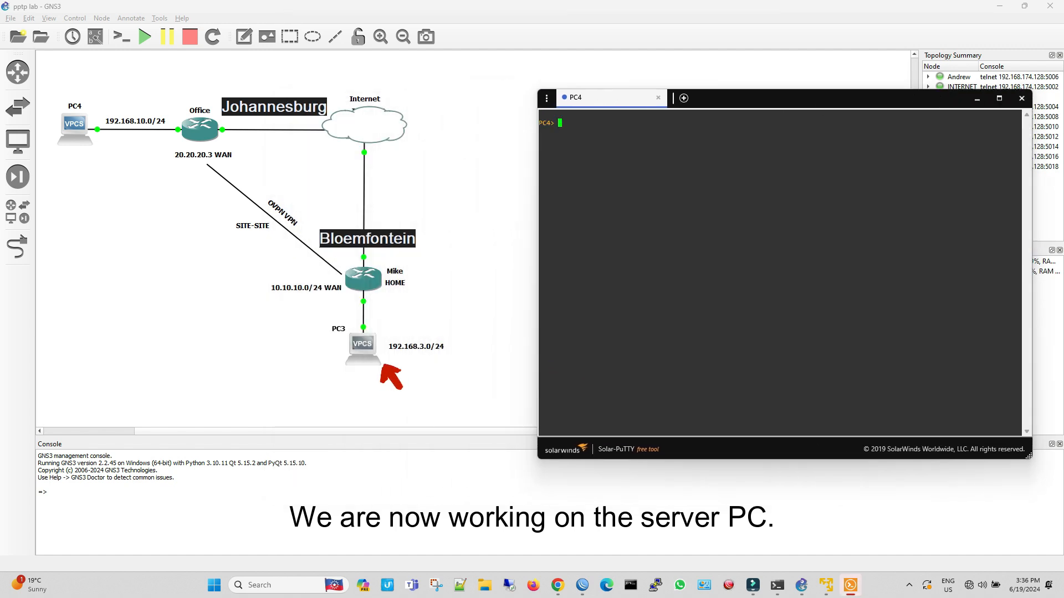
text(ng 192.168.3.254 -t)
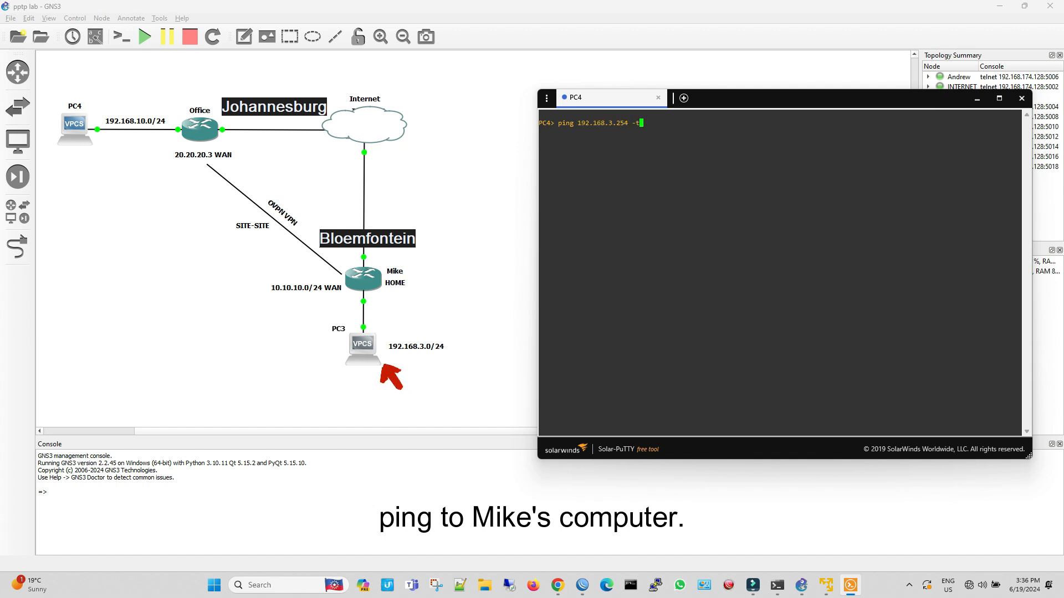
key(Return)
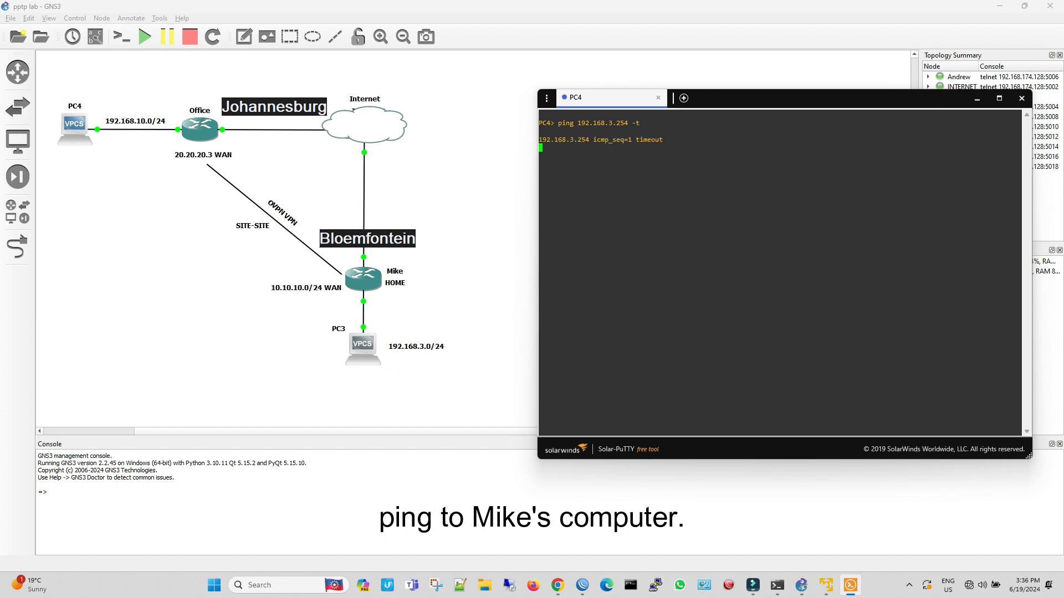
Return to the Office router session in WinBox and re-enable the 192.168.3.0/24 route via 4.4.4.2
mouse_move(582, 585)
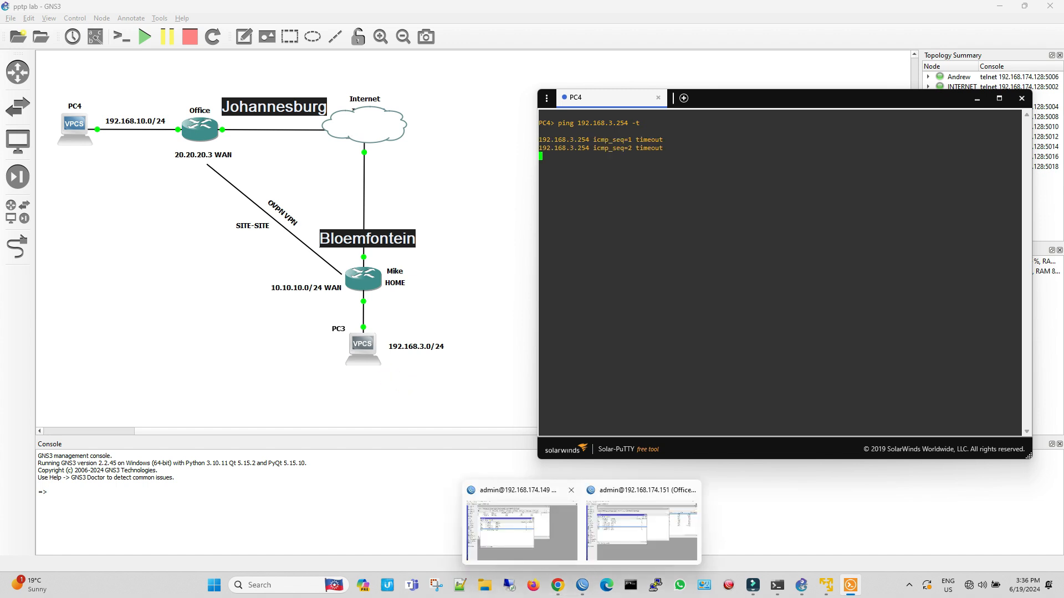
click(520, 526)
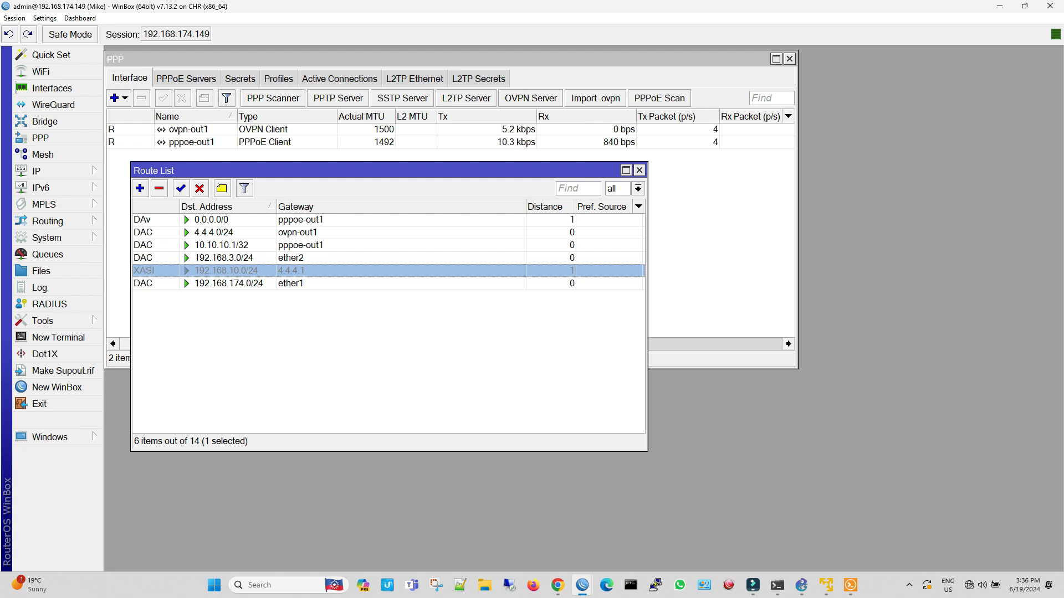
mouse_move(582, 585)
click(684, 531)
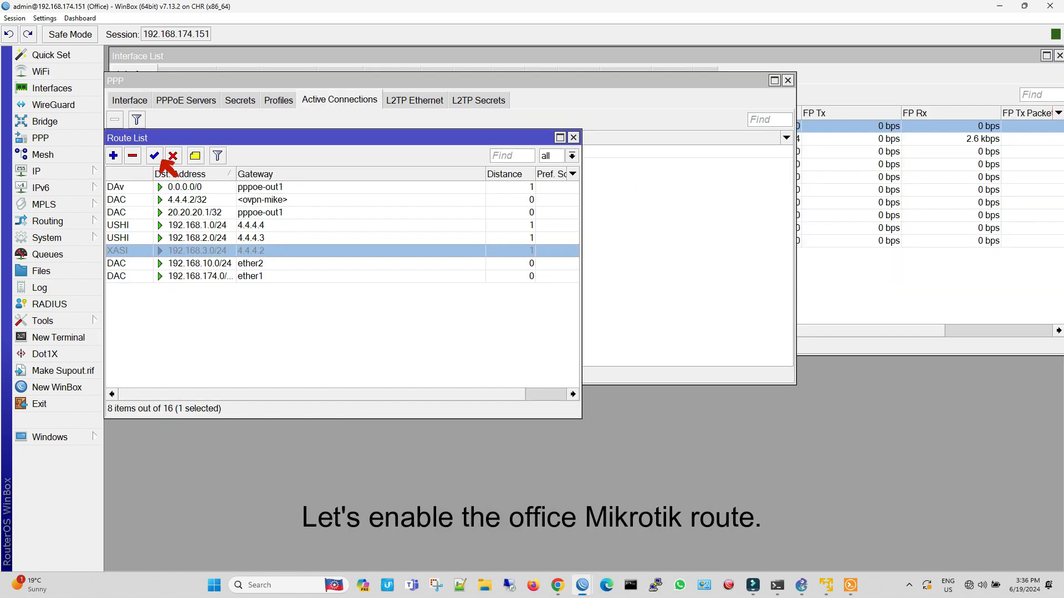
click(159, 158)
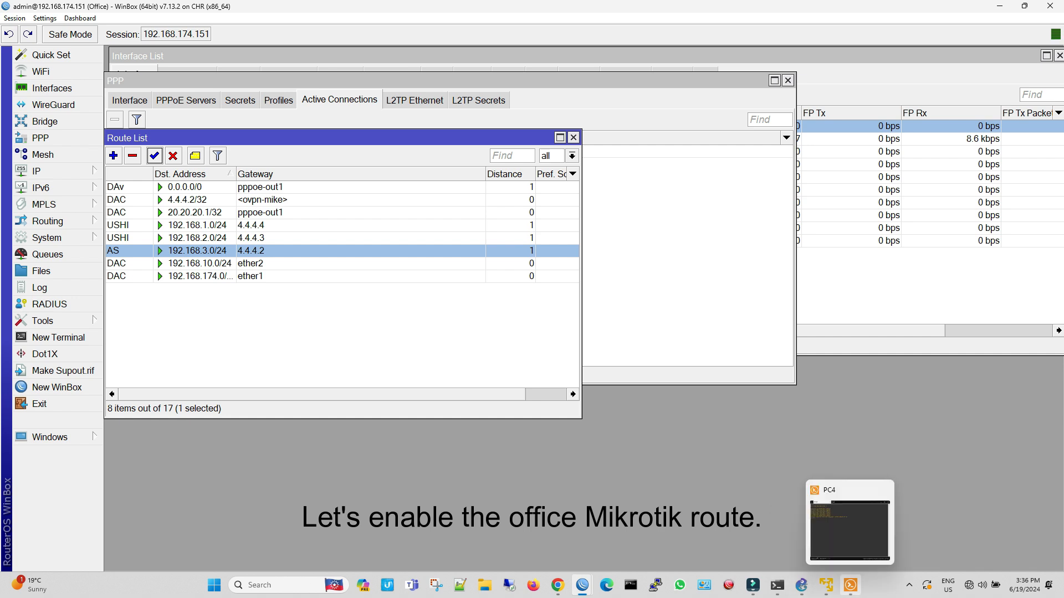
Check PC4's running ping, and from GNS3 open PC3's console and run a continuous ping to 192.168.10.254 with -t
click(850, 585)
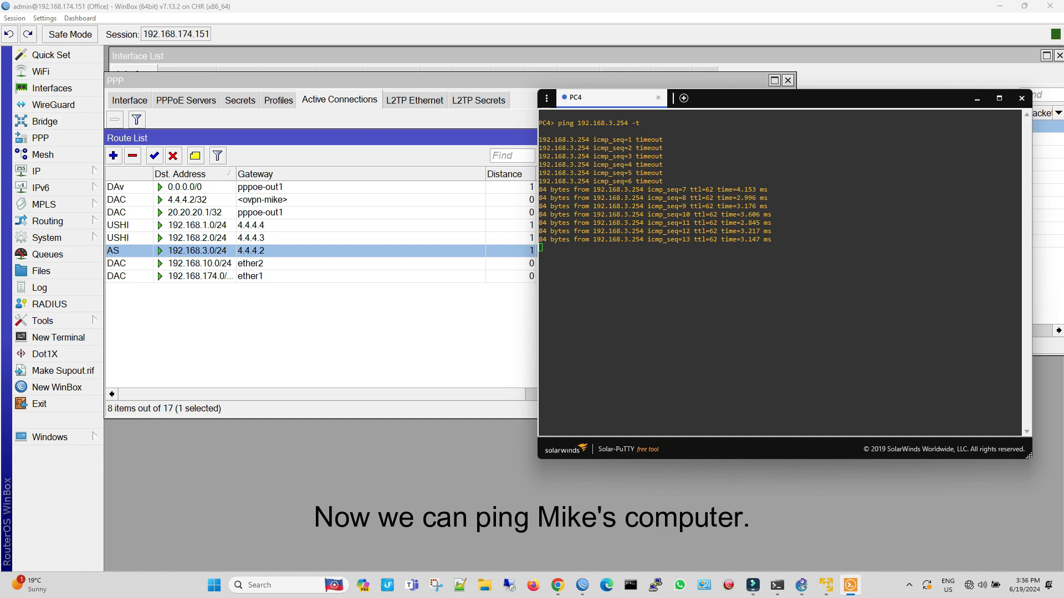
mouse_move(850, 586)
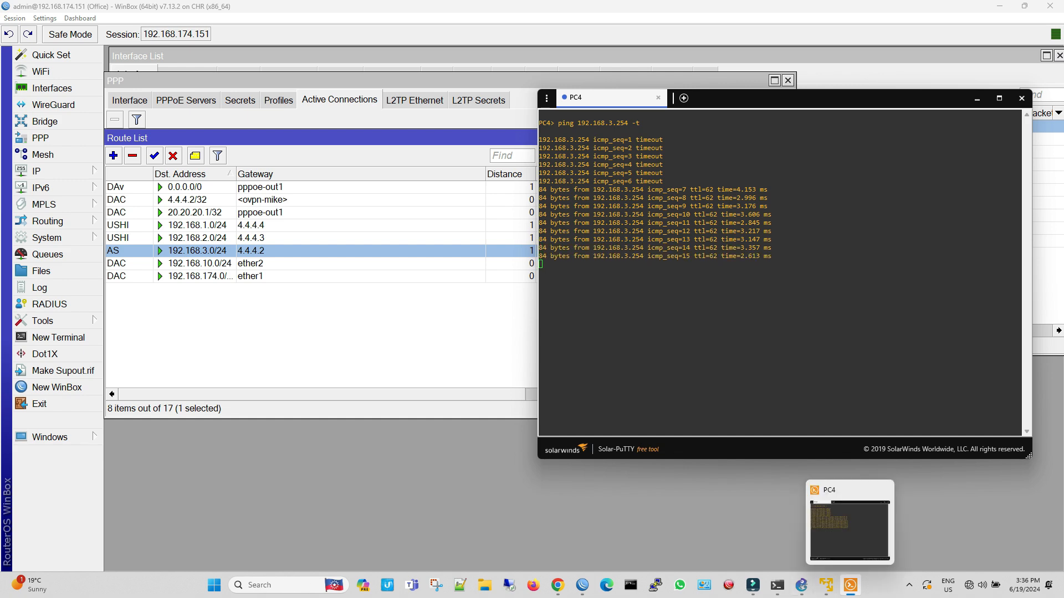
click(801, 585)
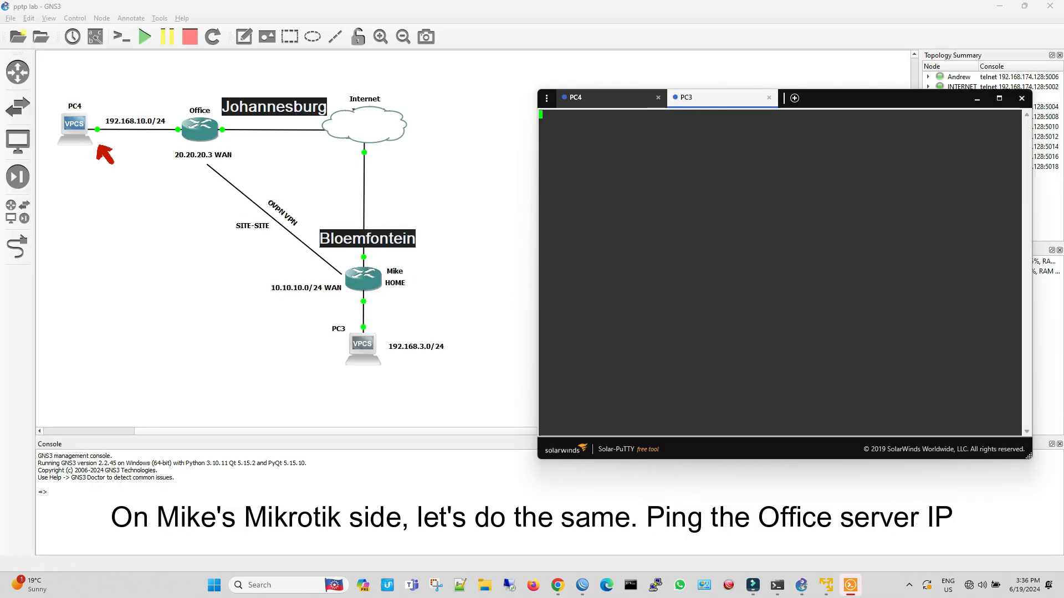
click(609, 98)
click(714, 98)
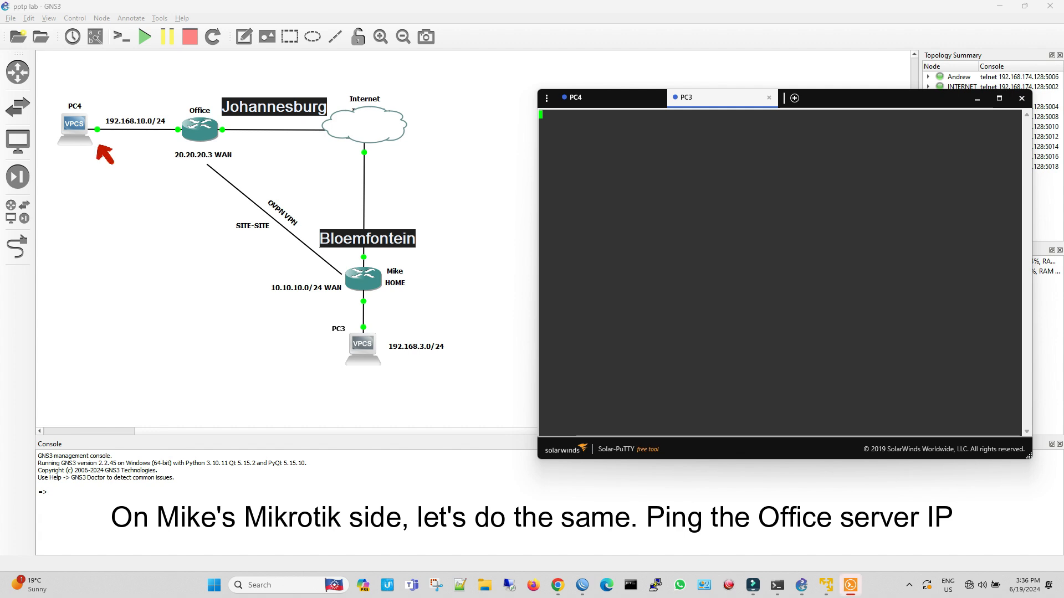
text(ping 1)
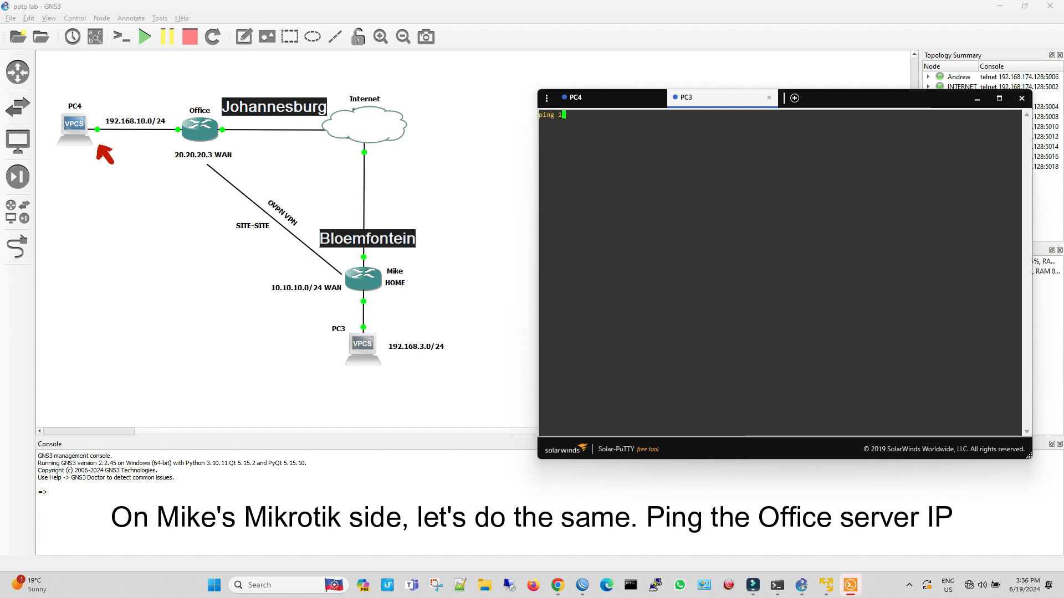
text(92.168.10)
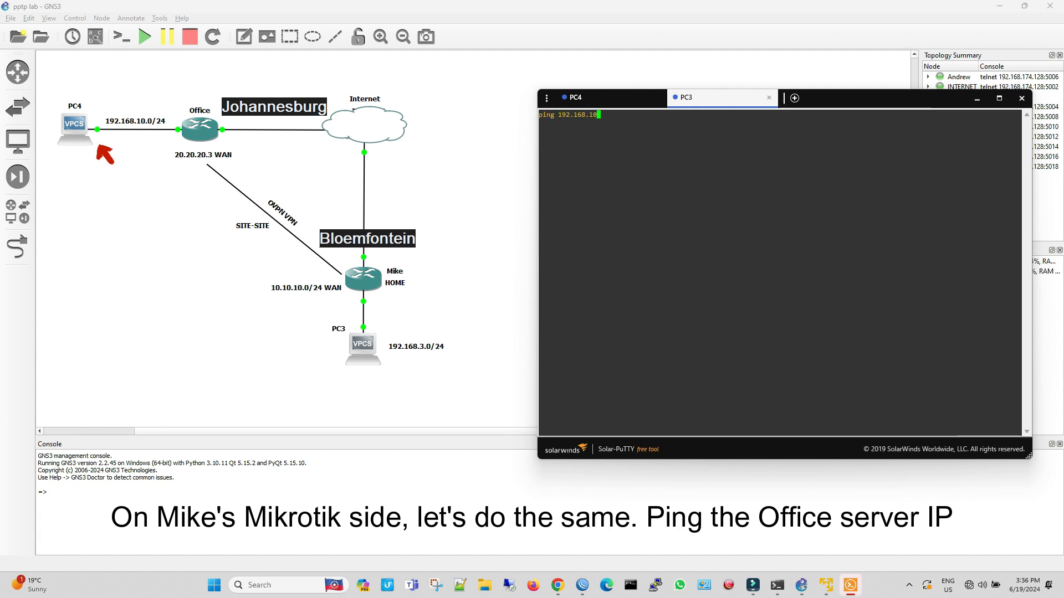
text(.254 -)
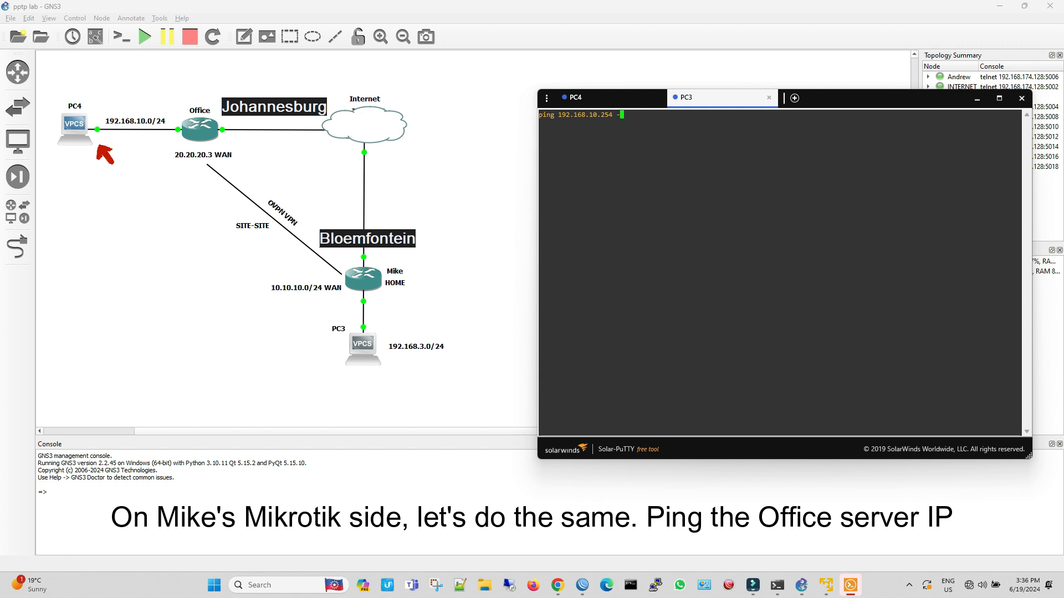
text(t)
key(Return)
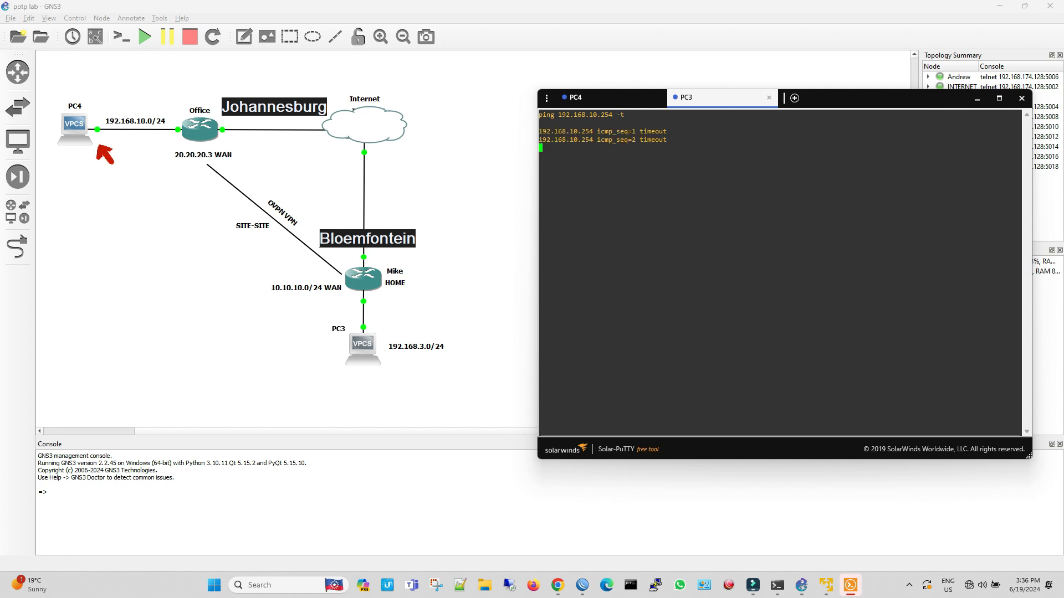
Switch to the home router's WinBox session, re-enable the 192.168.10.0/24 route via 4.4.4.1, and return to the ping console
mouse_move(582, 585)
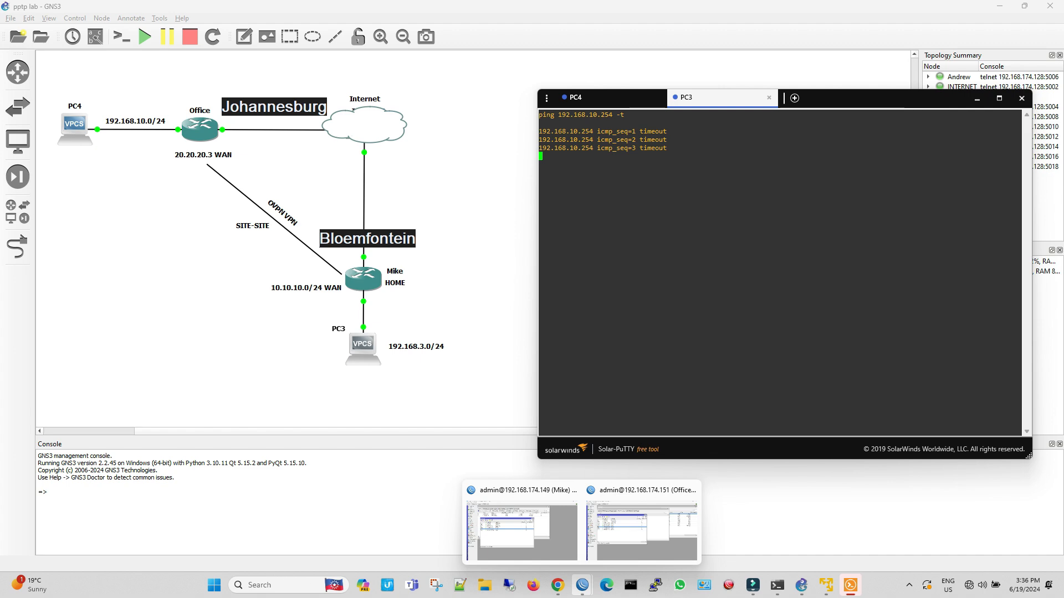
click(520, 529)
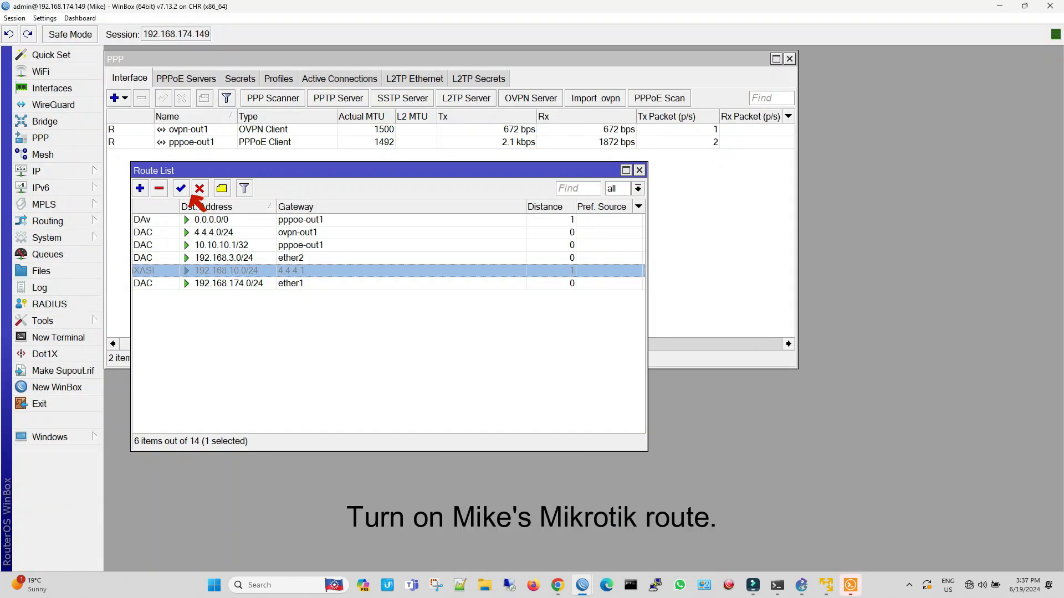
click(182, 189)
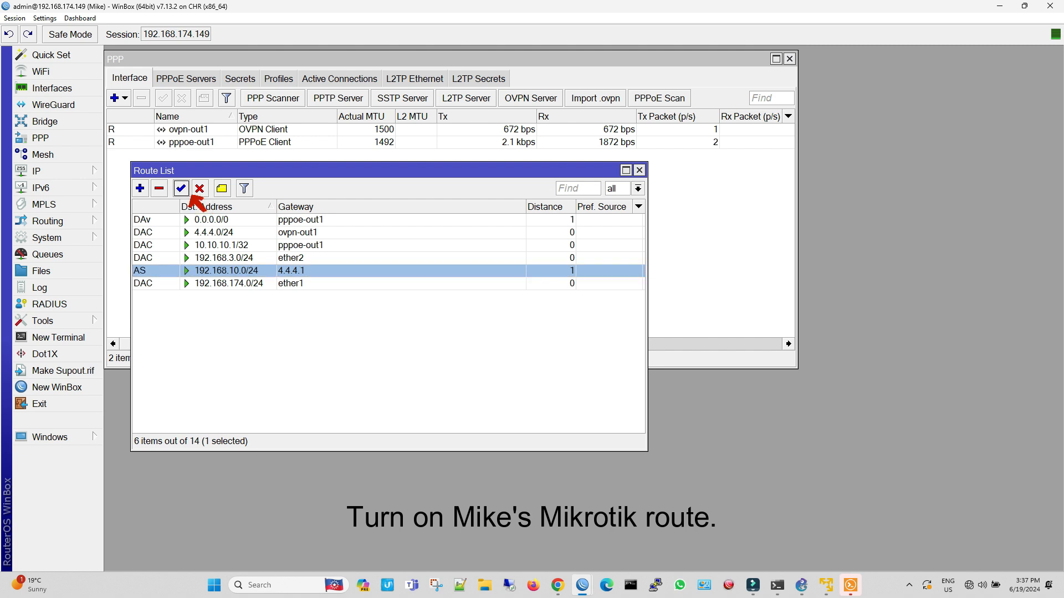
click(851, 585)
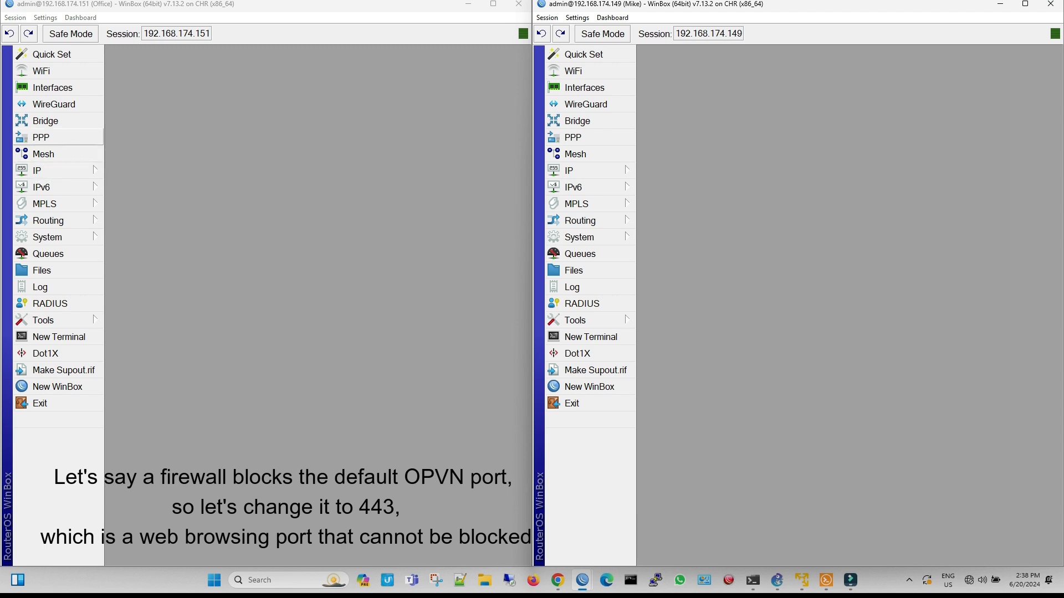
Set the Office router's OVPN server port to 443 and apply the change
click(41, 137)
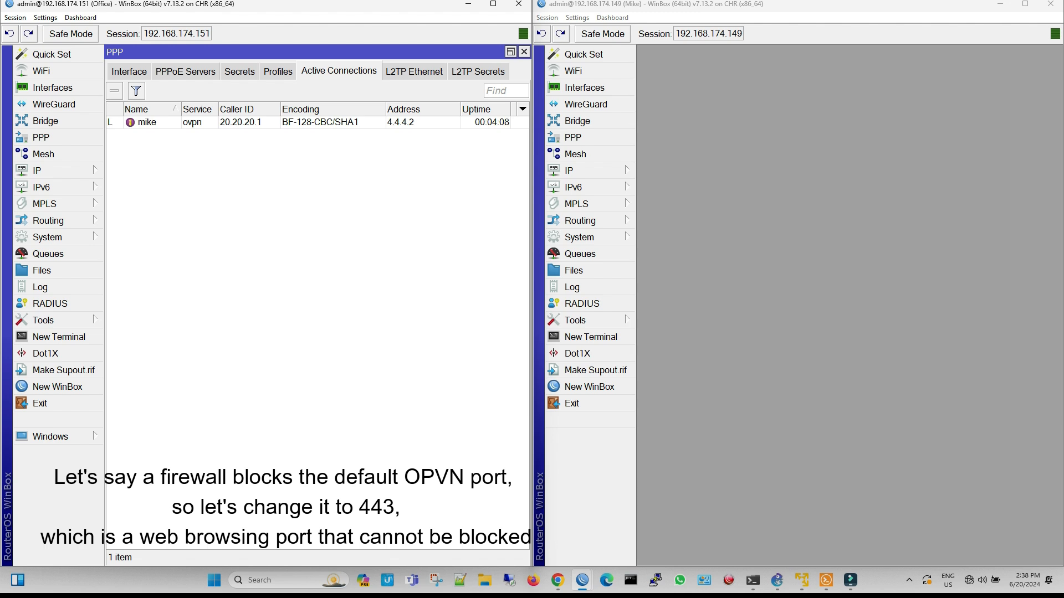
click(128, 71)
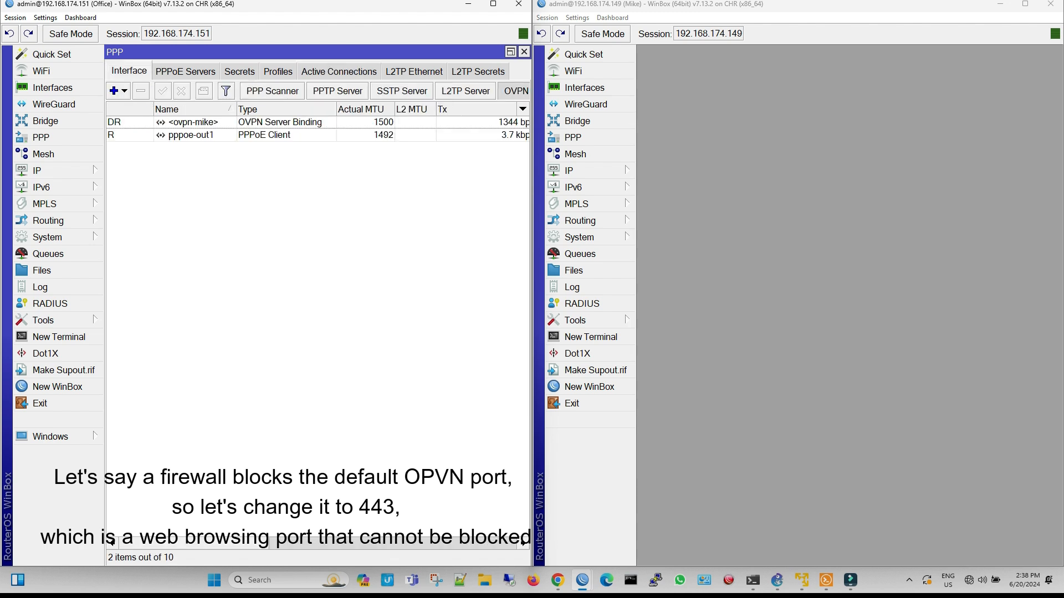
click(515, 91)
double_click(287, 93)
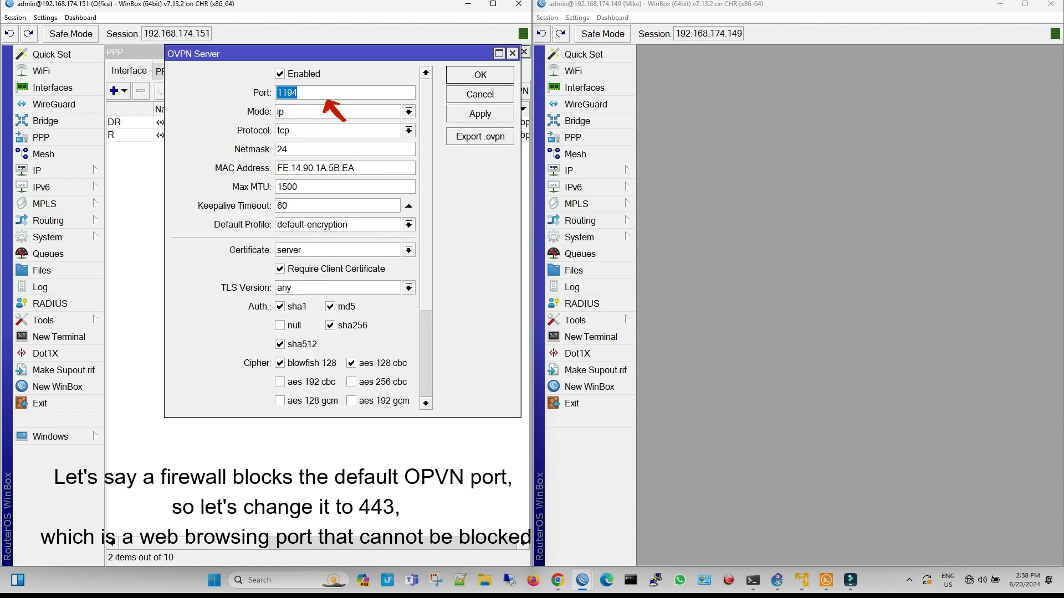
text(443)
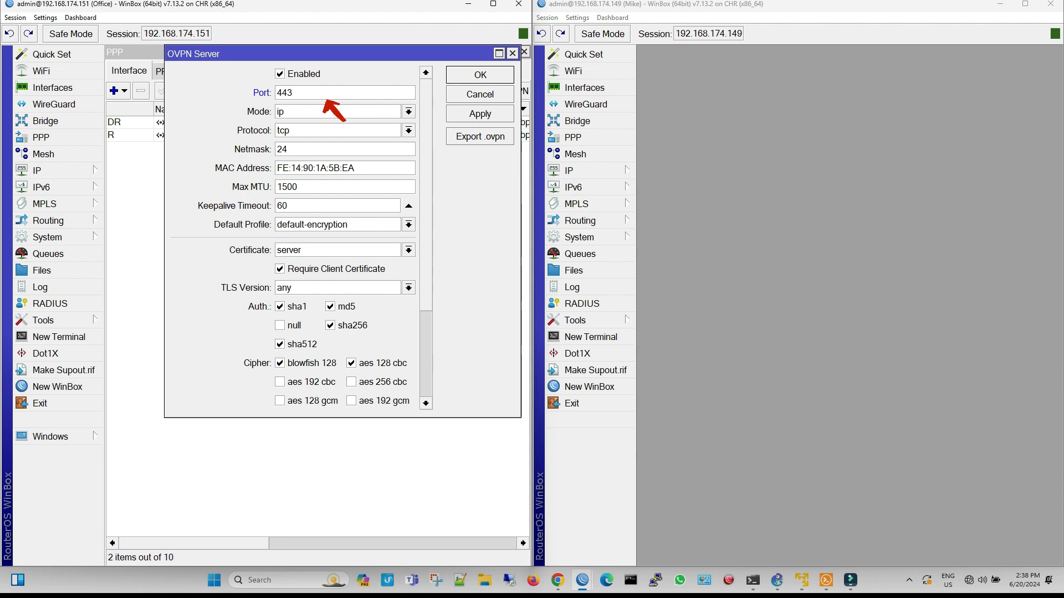
click(479, 114)
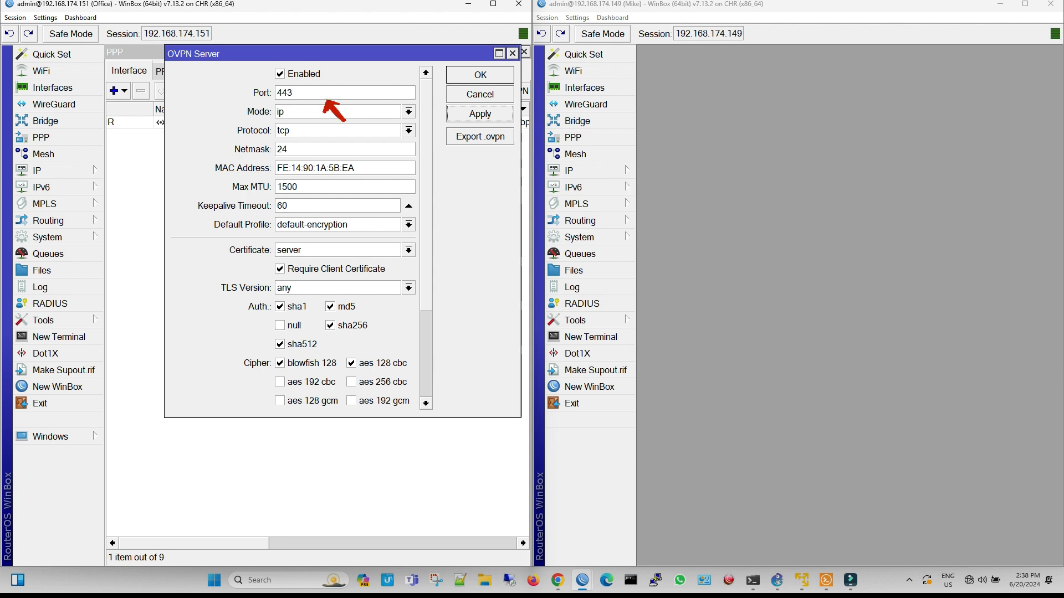
click(479, 75)
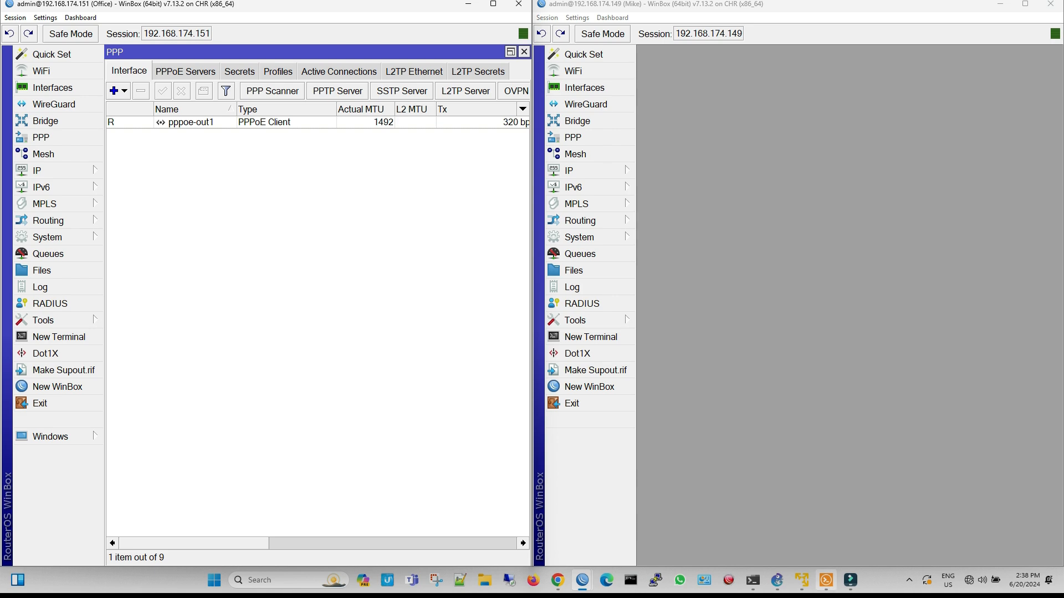
Switch to the Solar-PuTTY consoles and check the running pings on PC4 and PC3
click(826, 580)
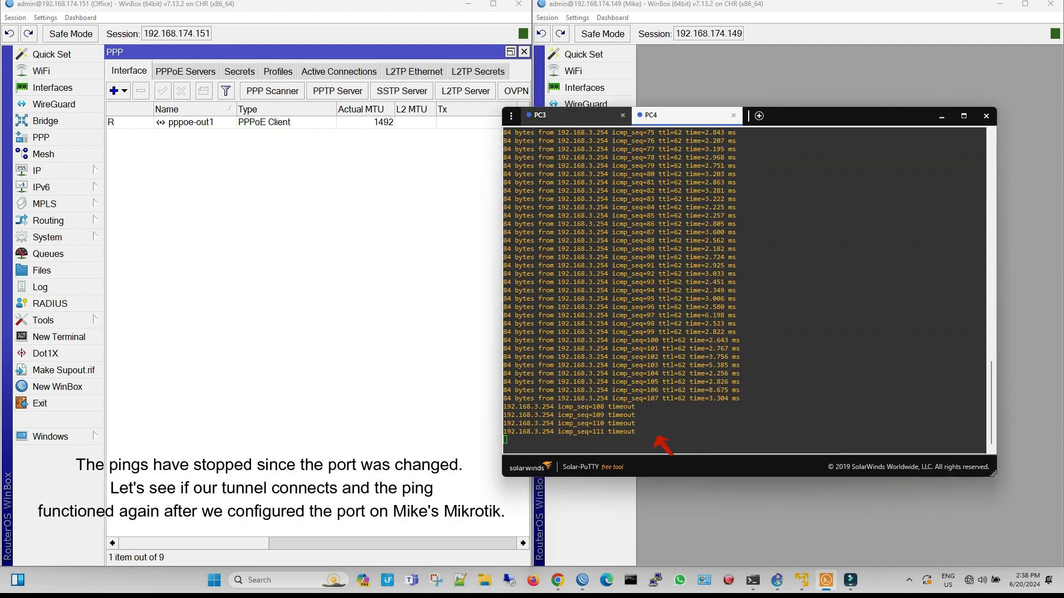
click(571, 116)
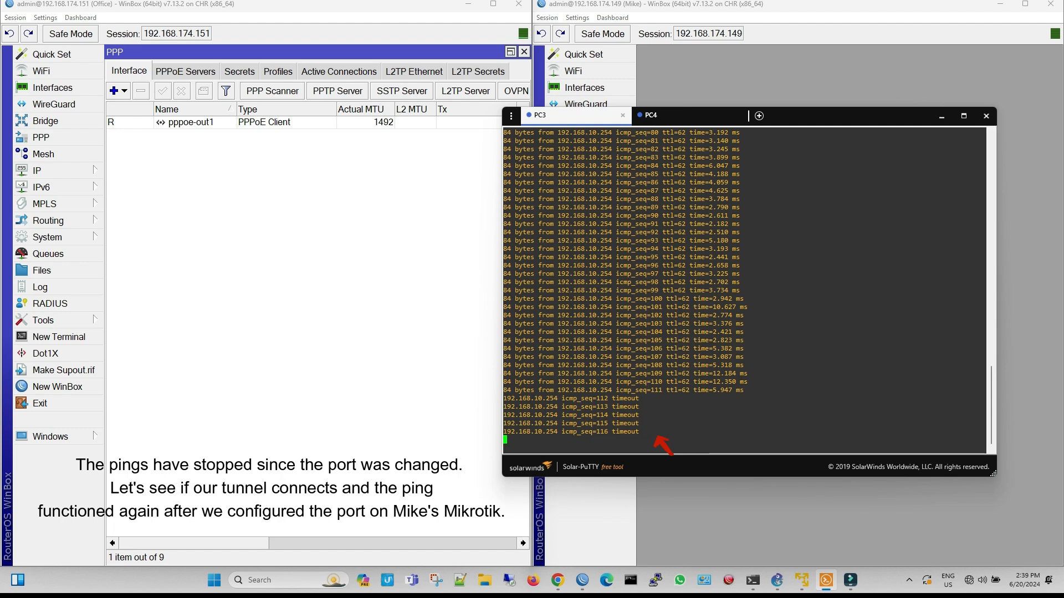
click(318, 310)
On the home router, set the port of the ovpn-out1 OVPN client to 443 and apply the change
click(743, 78)
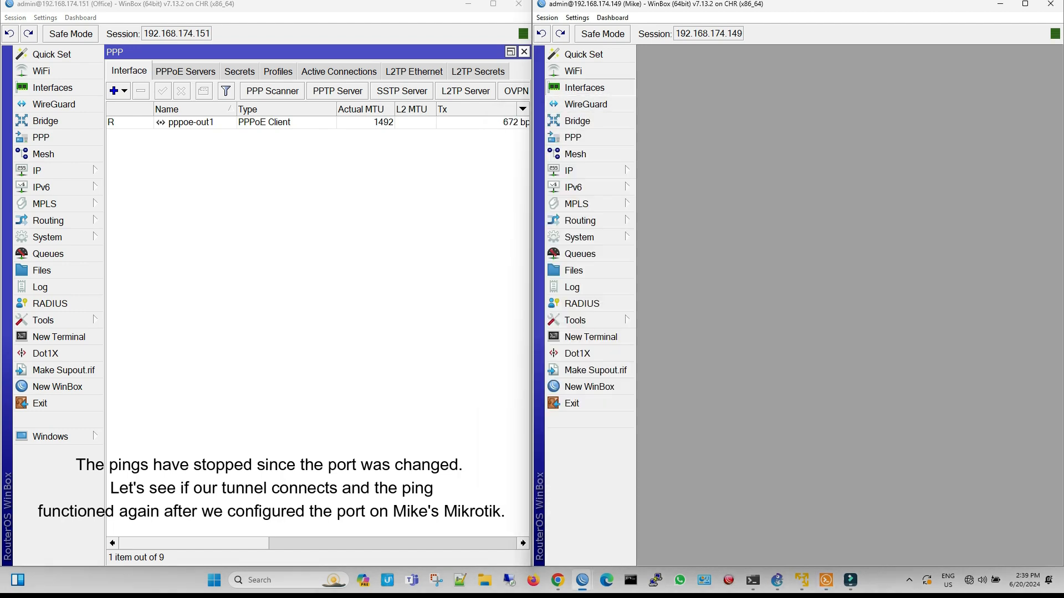
click(584, 87)
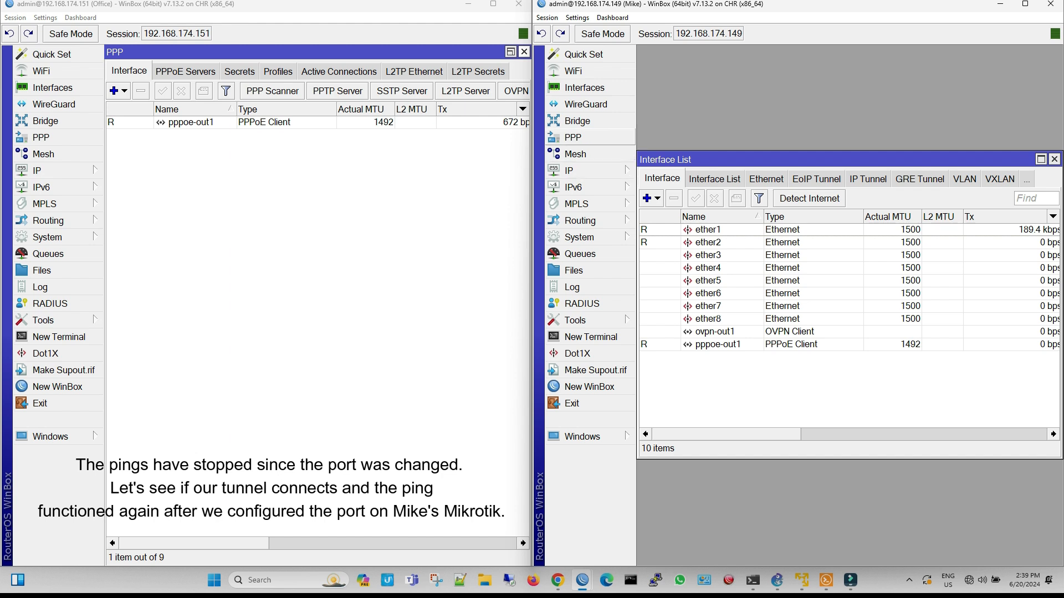
click(573, 138)
double_click(721, 128)
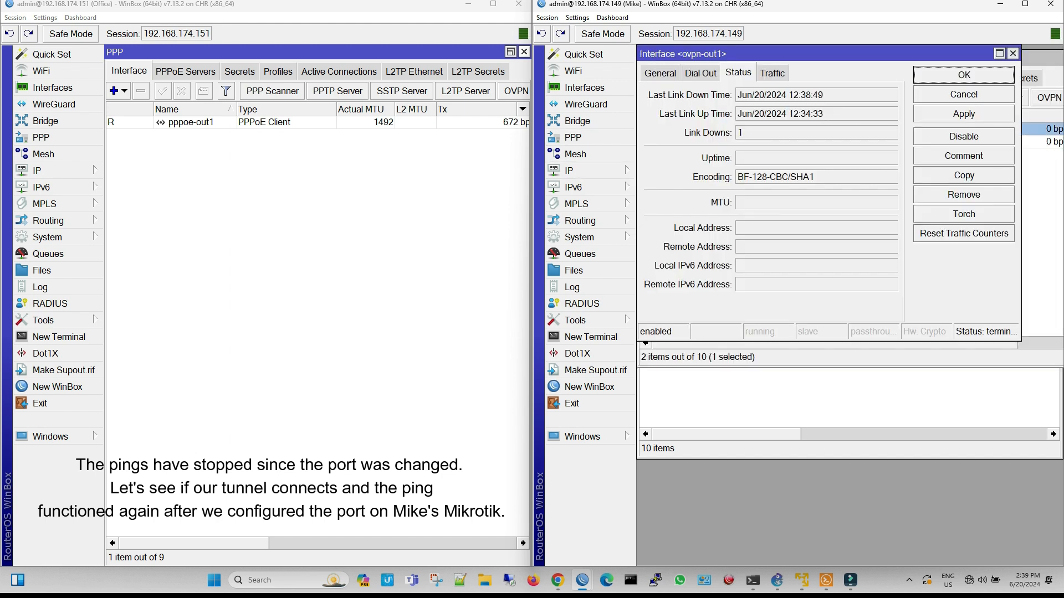
click(700, 73)
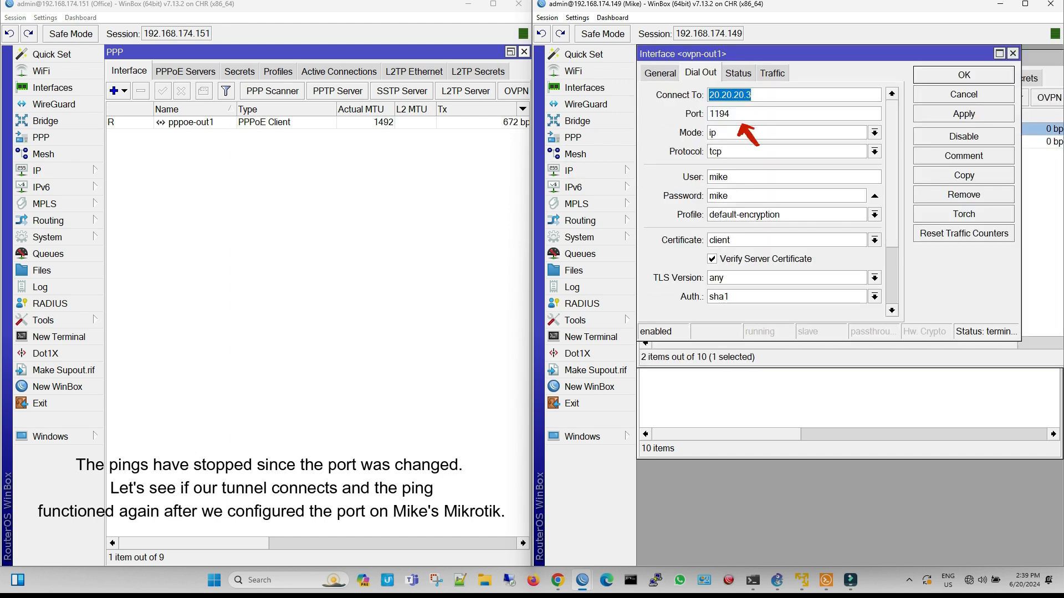
drag(732, 115, 708, 114)
text(443)
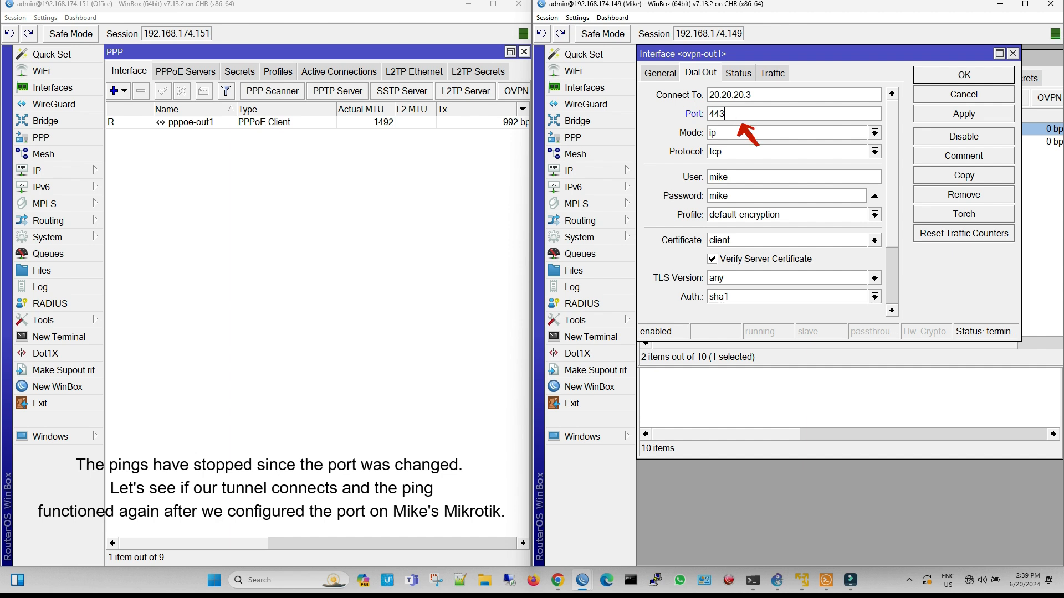
click(963, 114)
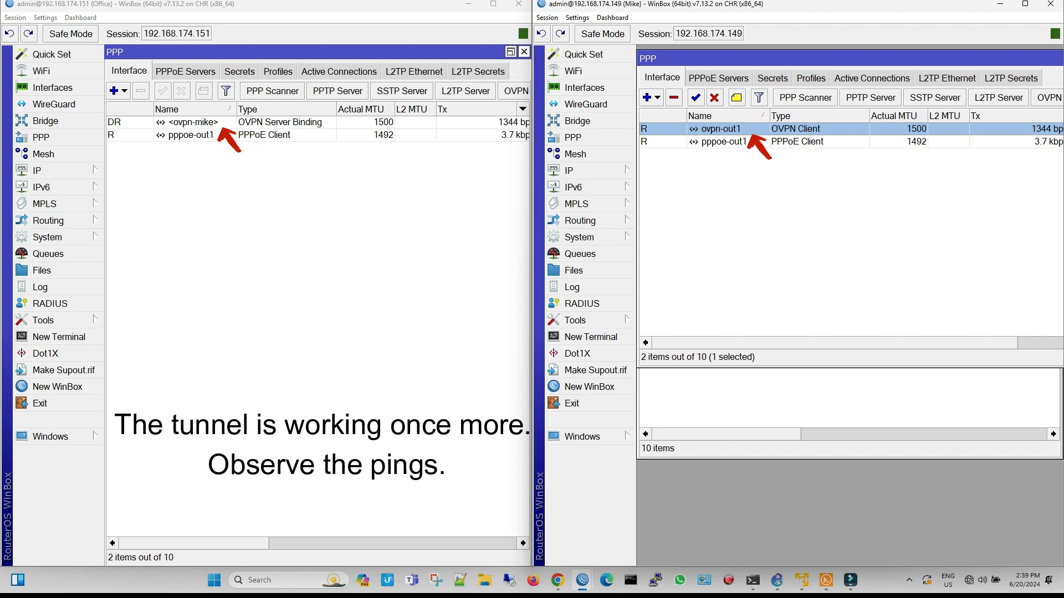
Return to the Solar-PuTTY consoles and examine the pings on PC3 and PC4 over the reconfigured tunnel
click(826, 580)
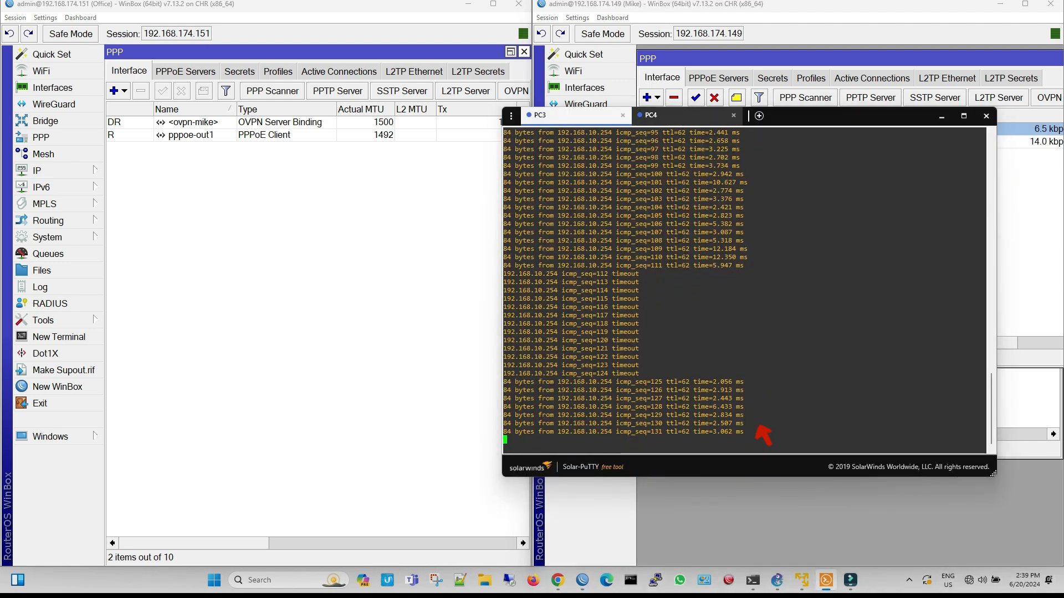
click(685, 116)
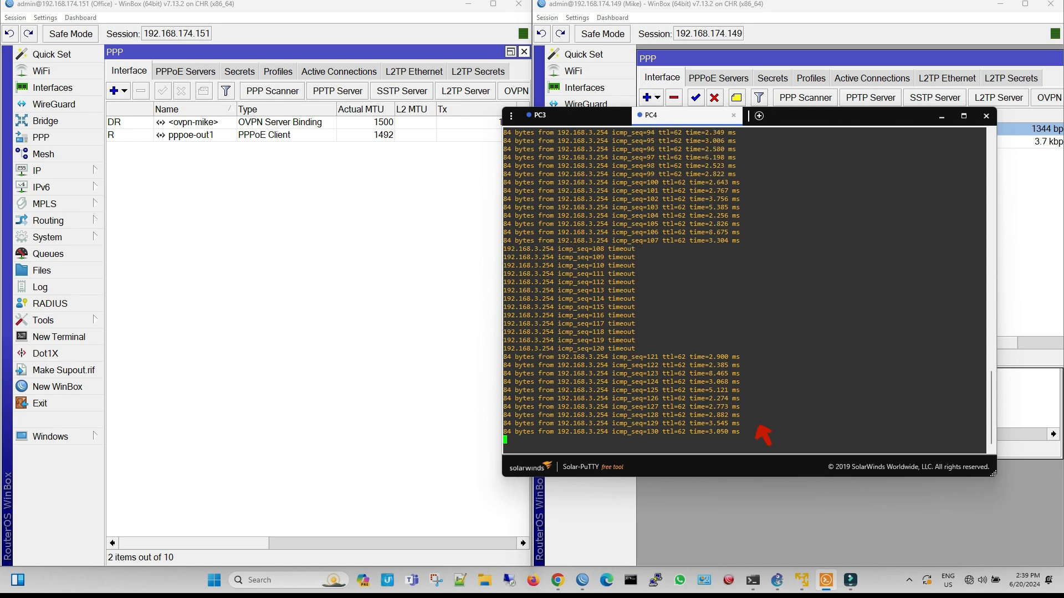